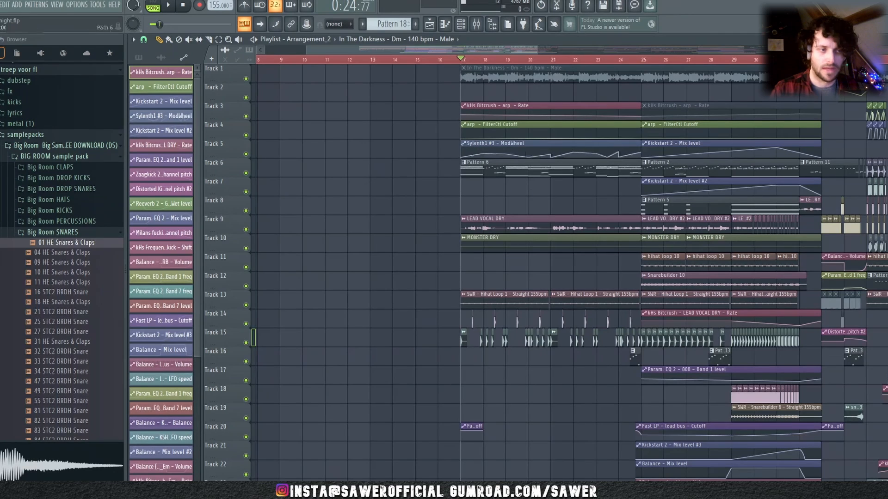
key("space")
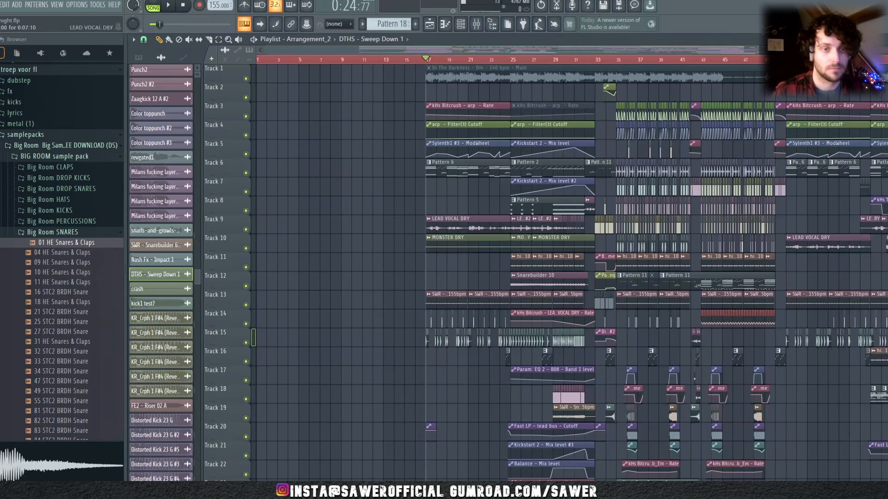
scroll(650, 335, "down", 3)
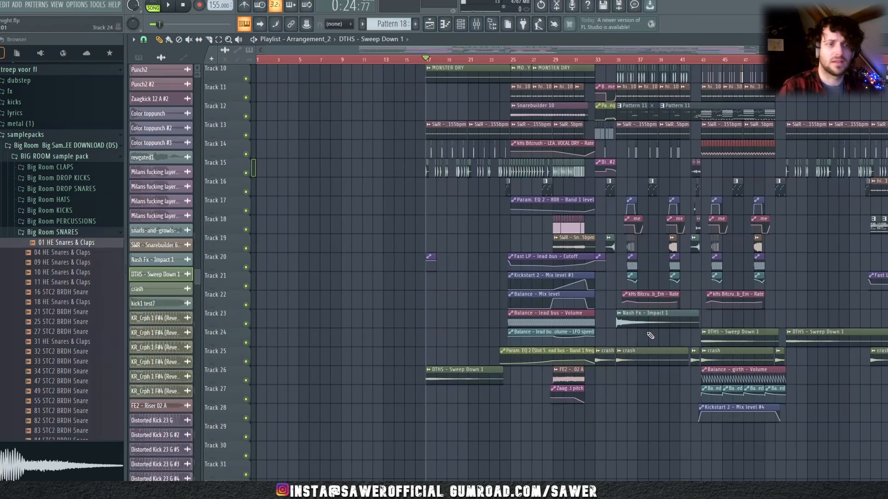
scroll(769, 327, "up", 3)
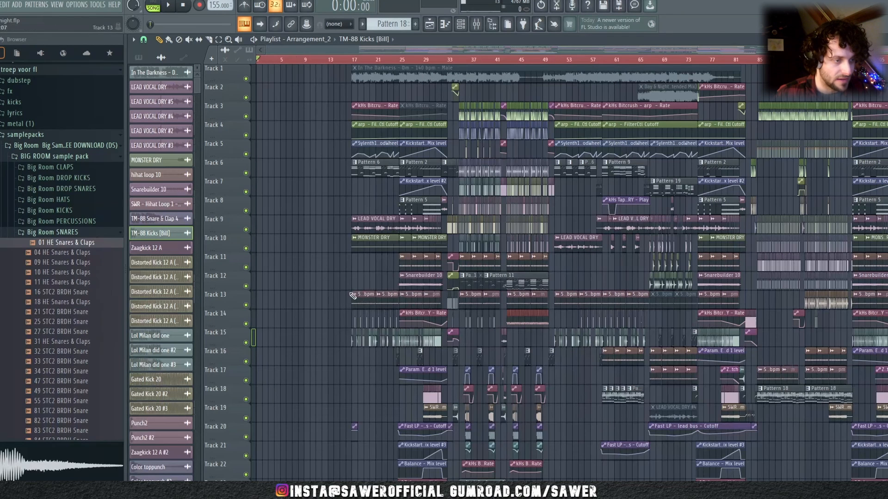
Copy the hihat loops and snare builders from the first vocal section into the empty intro, placing the builders and hihat loop 10 from bar 9.
left_click_drag(352, 295, 437, 303)
left_click_drag(393, 259, 443, 270)
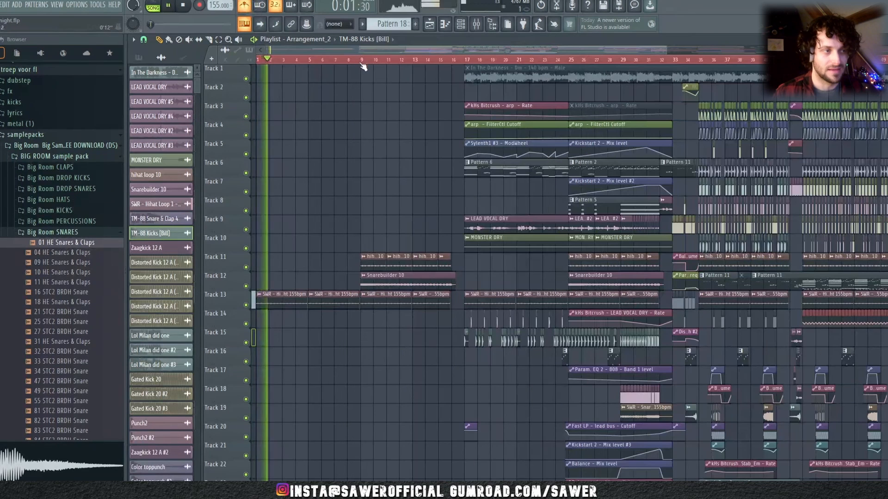
left_click(363, 60)
left_click(436, 61)
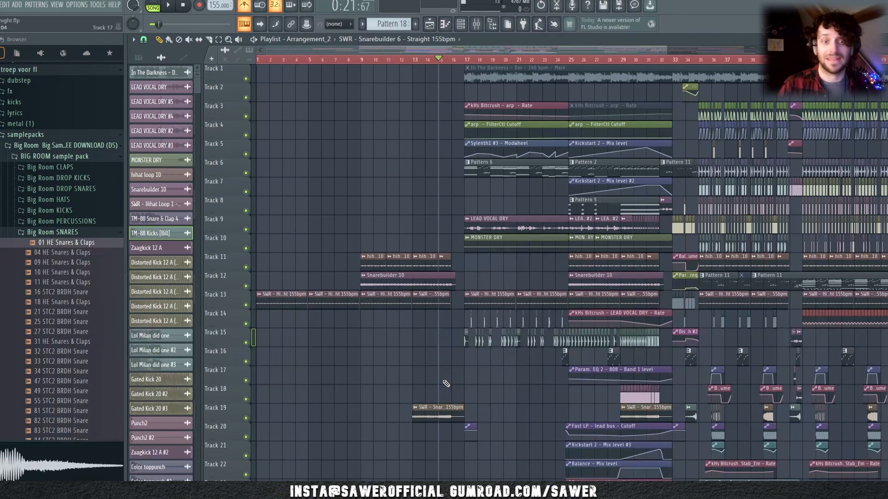
scroll(572, 273, "down", 3)
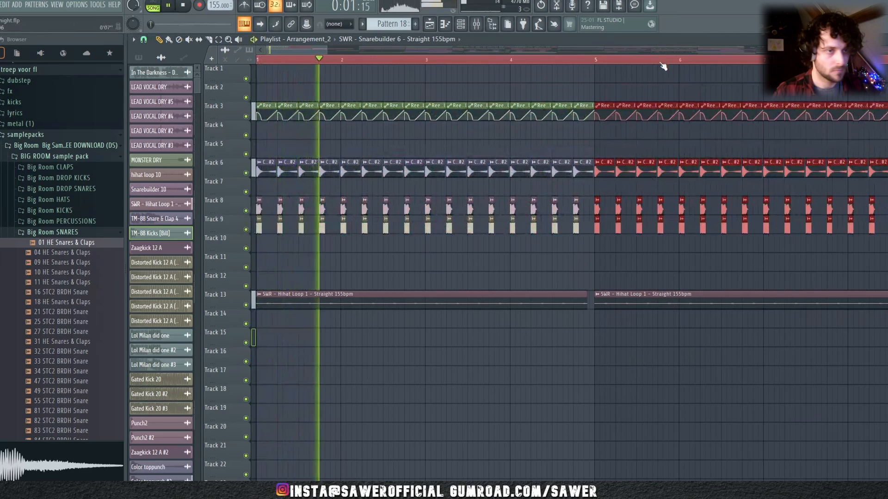
Fill bars 1 to 16 with the kick pattern and repeat shortened Oldschool Core 1 clips between the kicks on Track 4 from bar 9.
left_click_drag(667, 103, 208, 238)
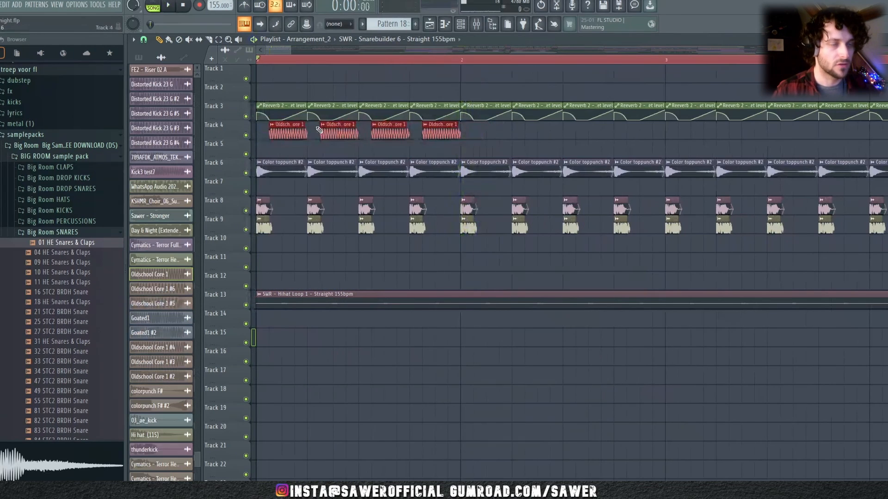
left_click_drag(454, 136, 437, 137)
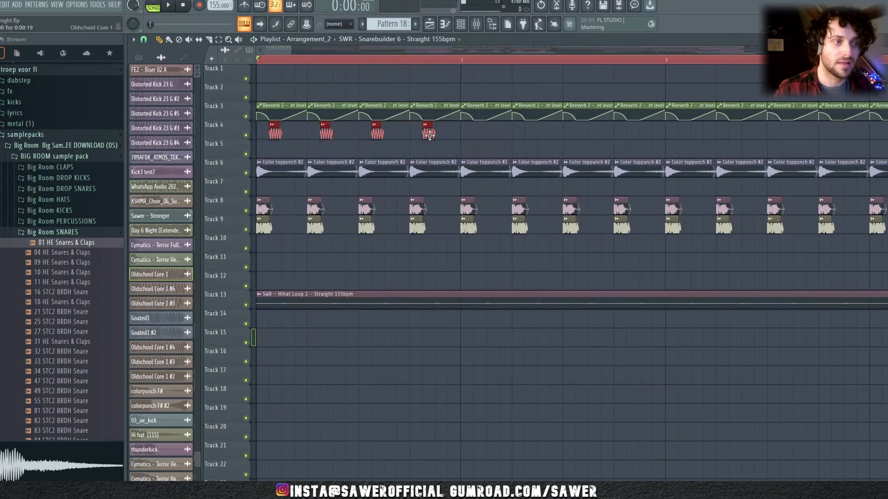
key("ctrl+b")
key("space")
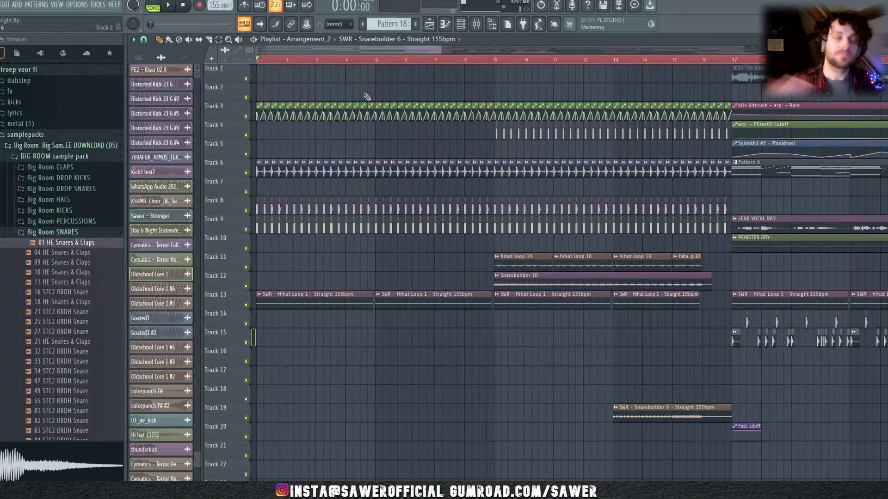
left_click(496, 60)
key("space")
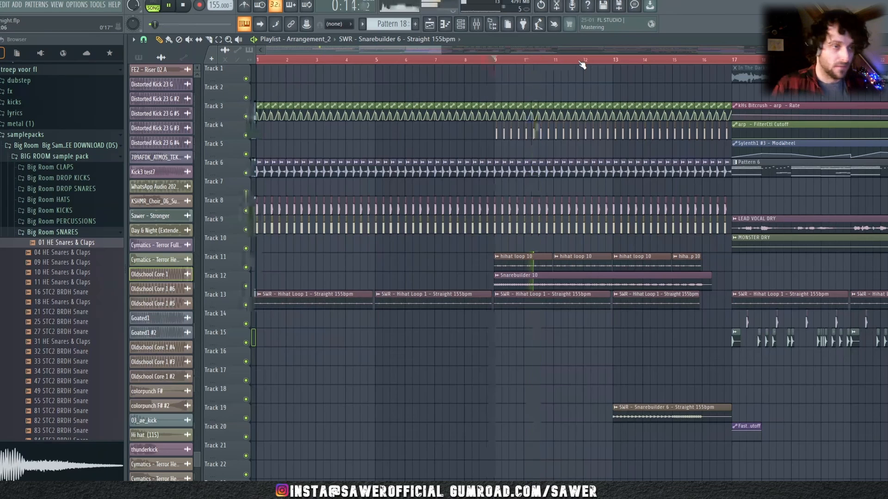
key("space")
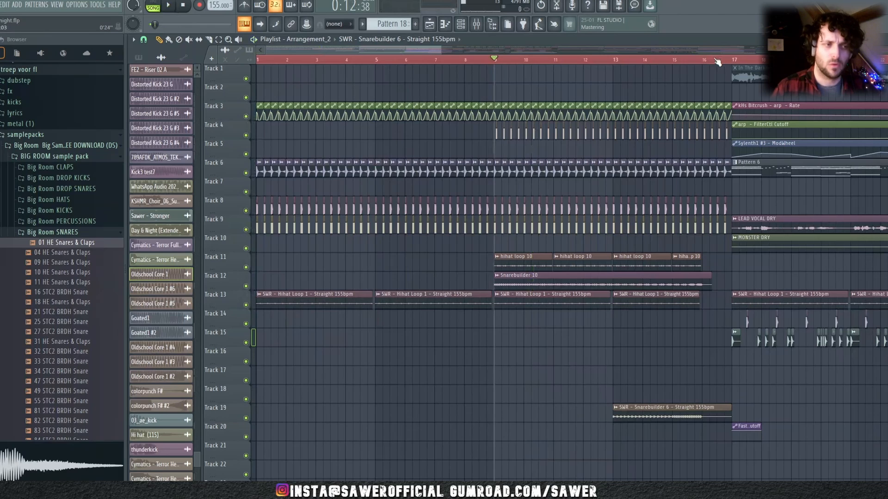
Copy the kick fill with its Zaagkick clips and channel pitch automation from bar 84 and paste it into the intro.
scroll(739, 62, "down", 5)
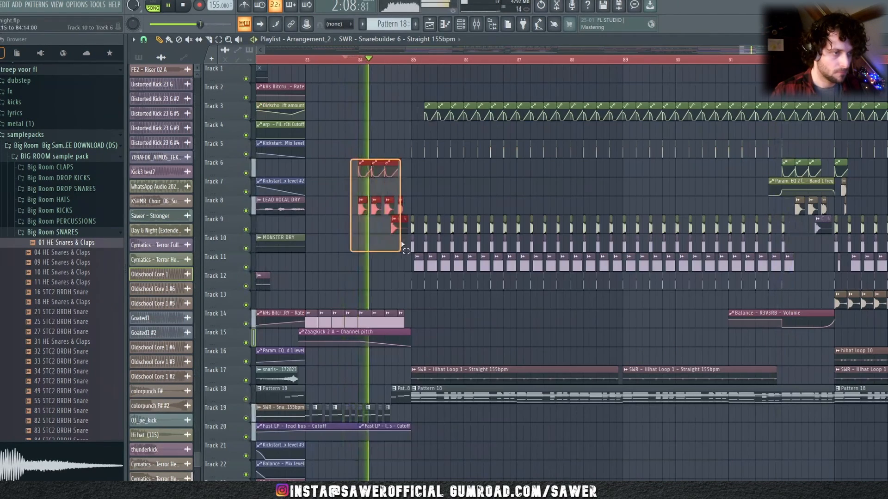
left_click_drag(422, 291, 367, 331)
key("space")
left_click_drag(750, 50, 232, 76)
key("ctrl+v")
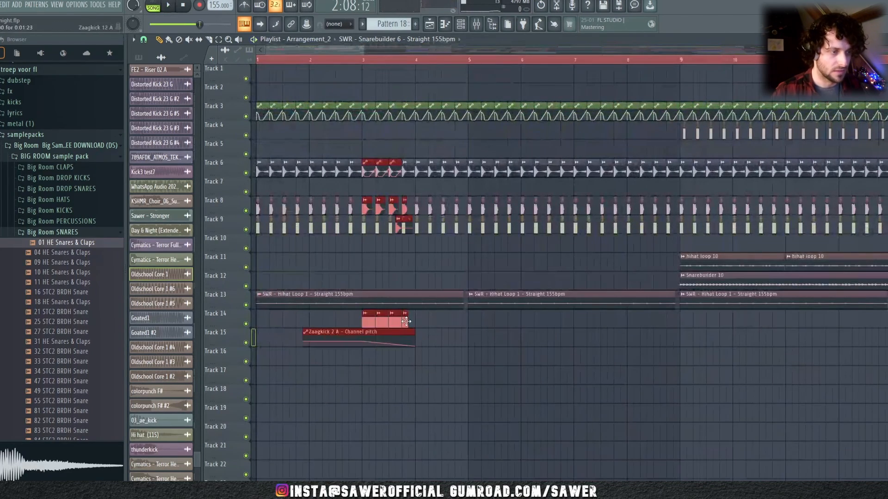
Move the pasted kick fill down onto empty tracks 12 to 21 and shift it one bar later to start at bar 4.
key("shift+Down")
key("shift+Down")
key("shift+Down")
key("shift+Down")
key("shift+Down")
key("shift+Down")
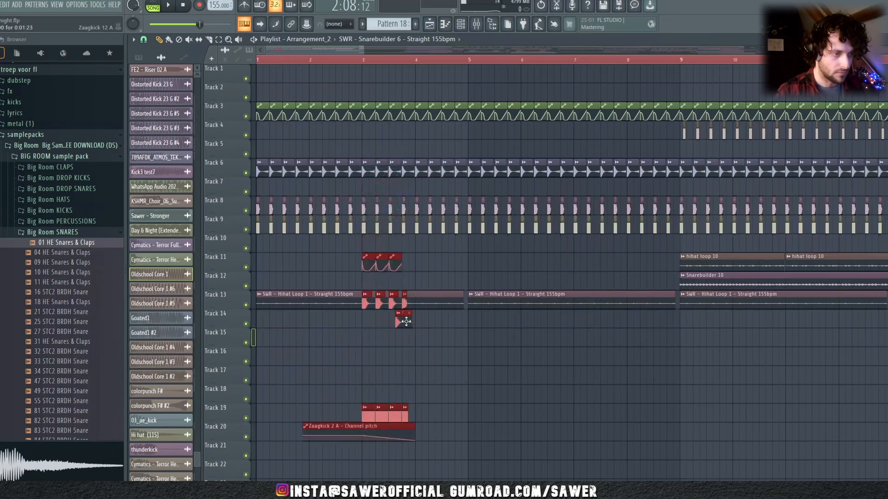
key("shift+Right")
key("shift+Right")
key("shift+Right")
key("shift+Right")
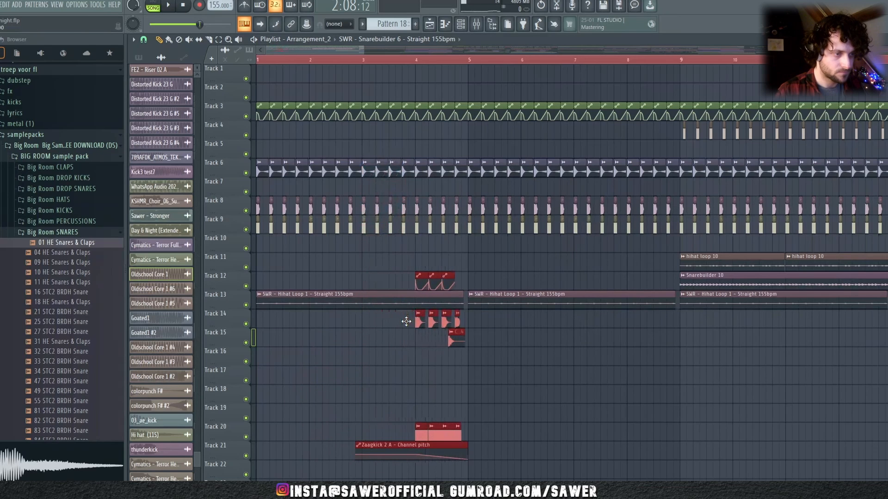
key("space")
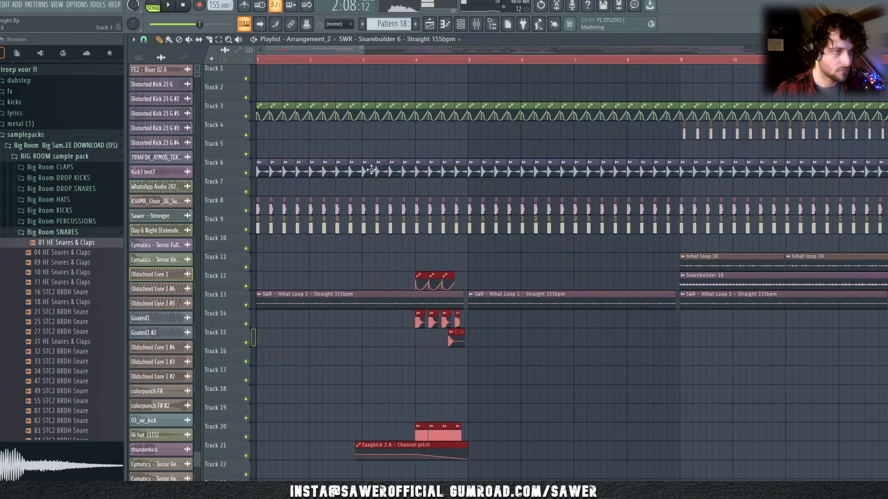
Duplicate the kick fill from bar 4 to bar 12 and clear the regular kicks in both bars.
left_click(350, 61)
key("space")
left_click_drag(501, 275, 389, 283)
left_click_drag(402, 323, 501, 349)
left_click_drag(503, 429, 395, 473)
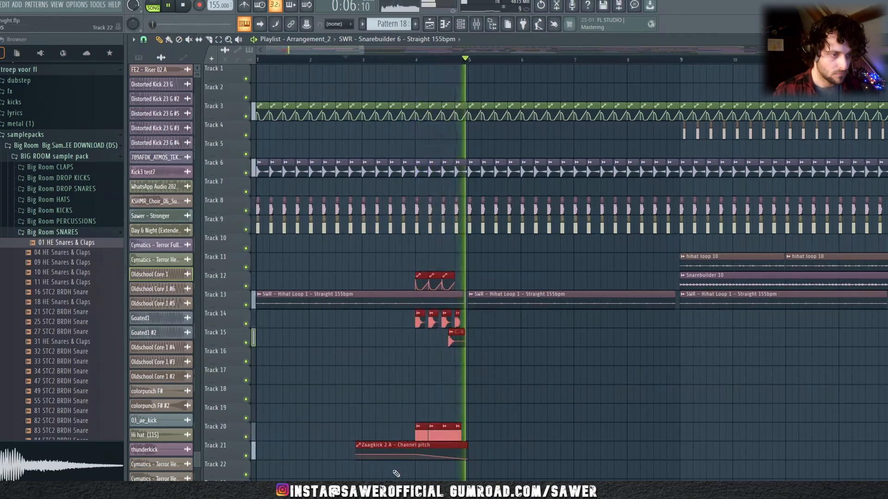
key("ctrl+b")
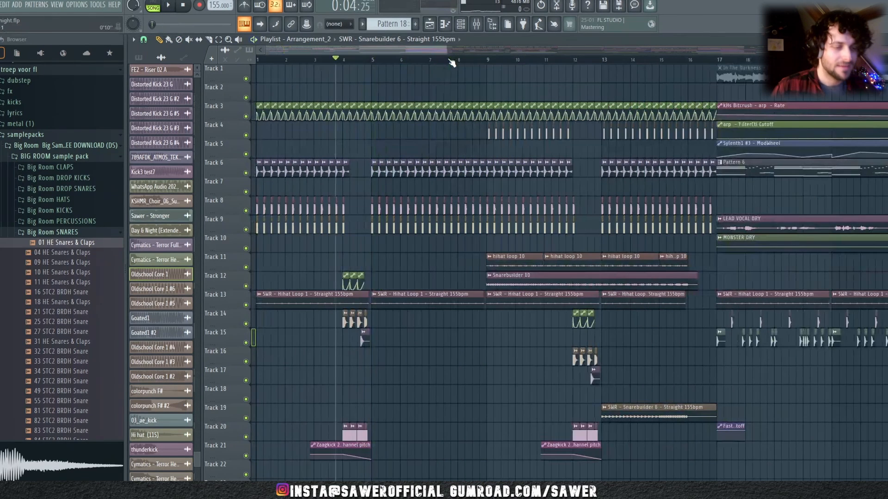
Play back the kick fill at bar 4 and point out its Zaagkick clips on tracks 20 and 21.
key("space")
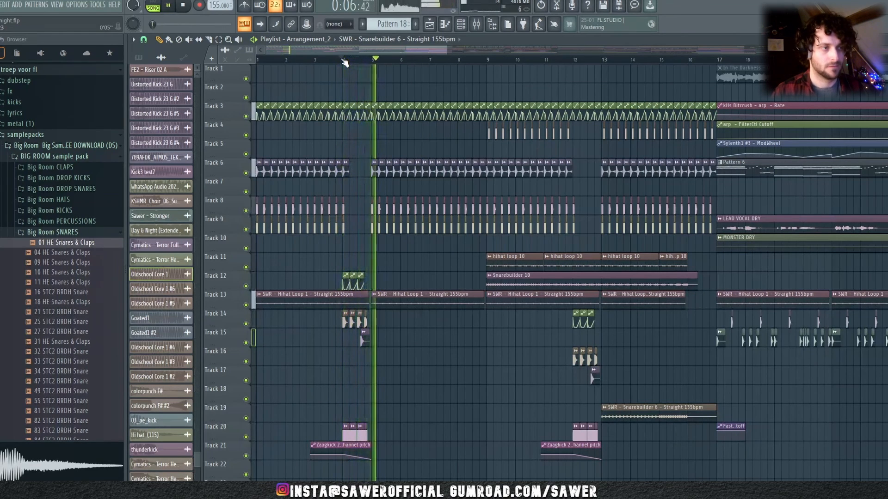
key("space")
left_click_drag(393, 435, 317, 452)
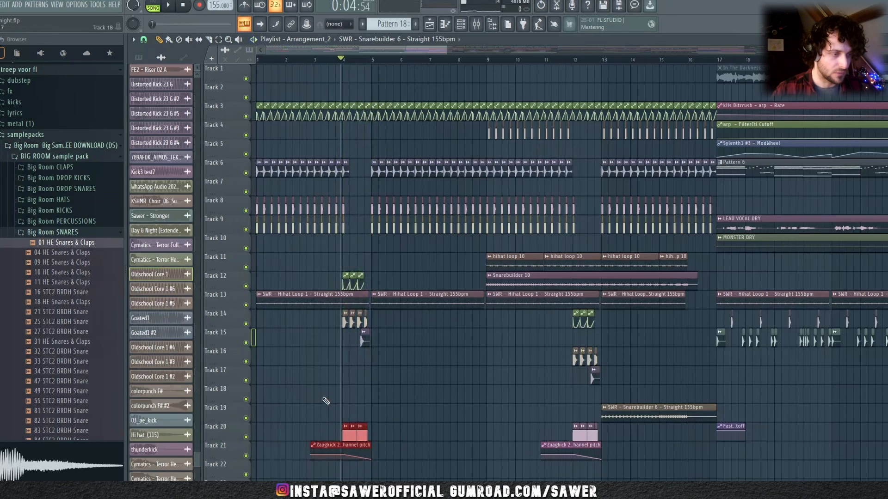
left_click(325, 400, "ctrl")
key("space")
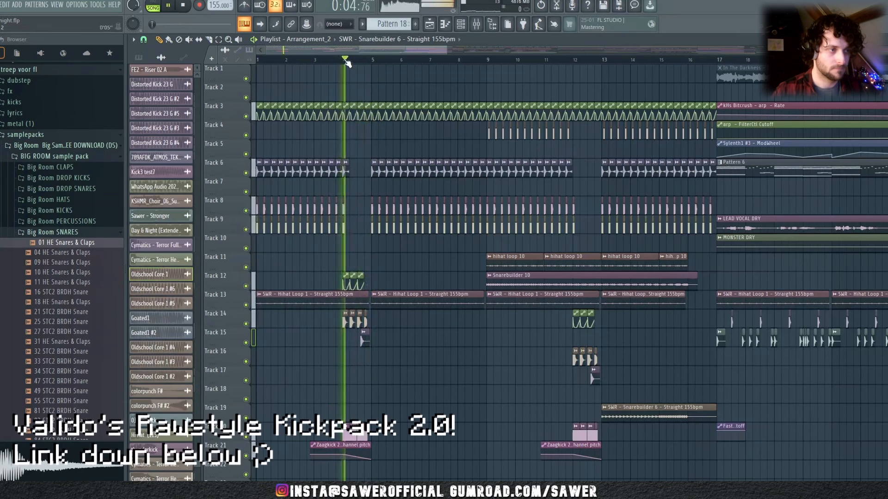
key("space")
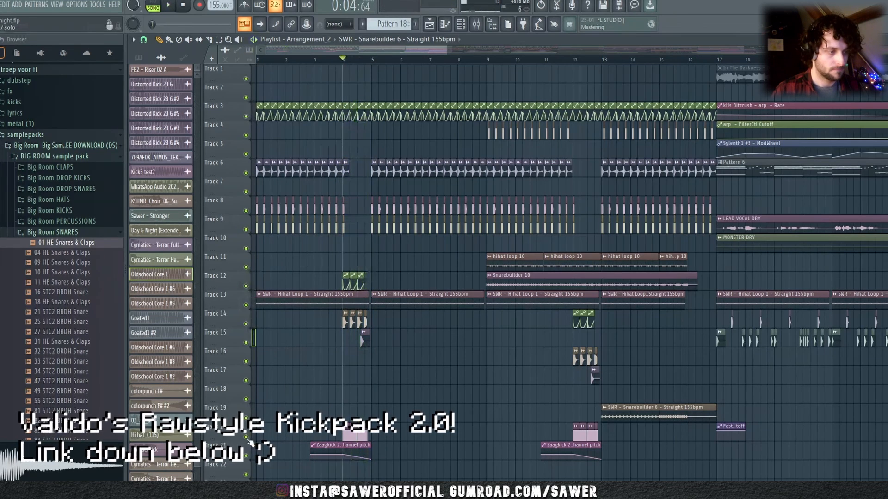
Solo tracks 20 and 21 and listen to the Zaagkick part of the fill from bar 4.
right_click(246, 437)
key("space")
key("space")
left_click(246, 456)
key("space")
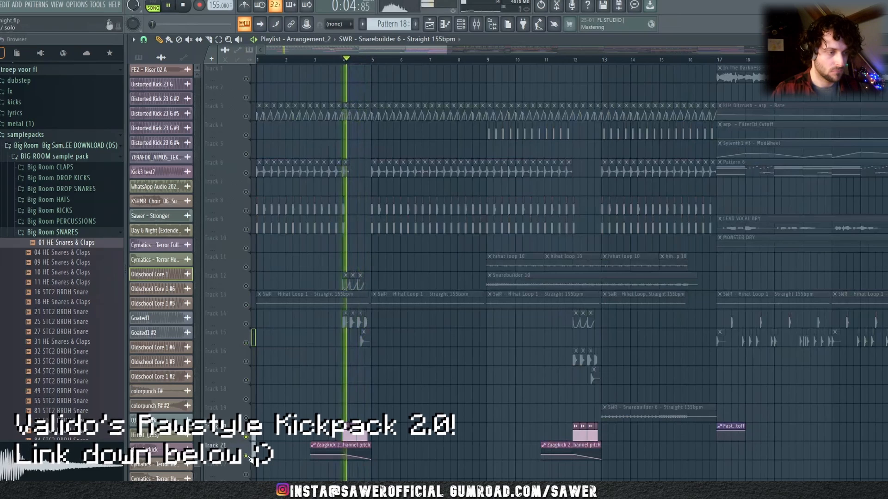
key("space")
Solo tracks 12 and 14 and examine the Fruity Fast Dist on the Cymatics Terror Heavy Snare 004 mixer insert.
right_click(249, 324)
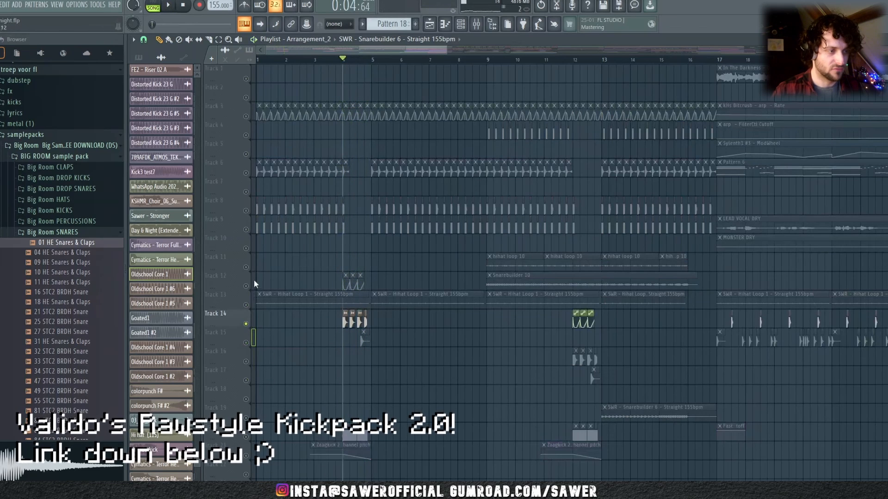
left_click(247, 286)
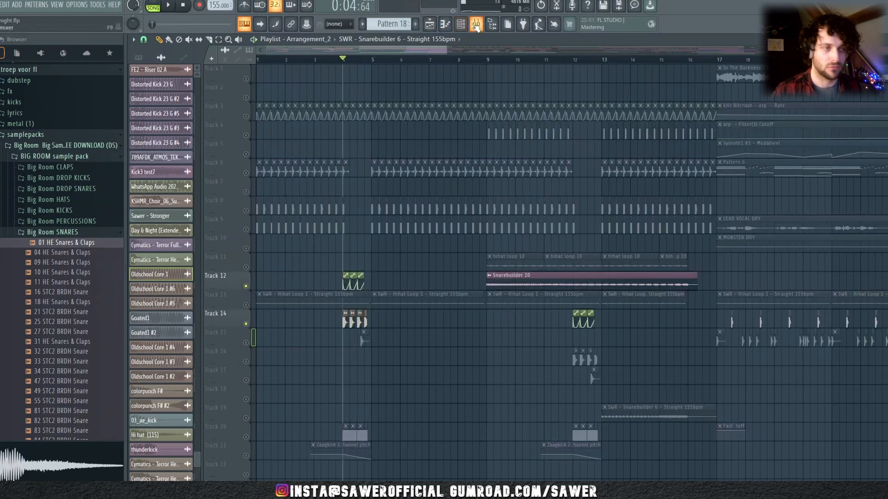
left_click(476, 25)
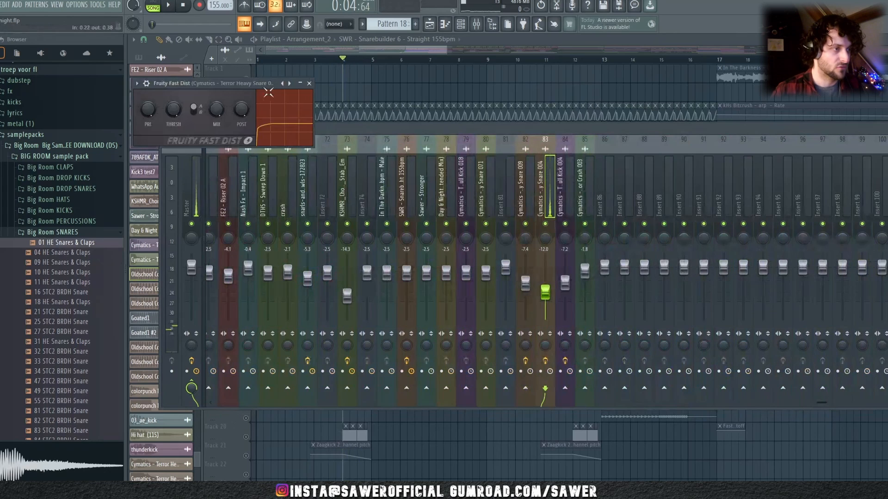
left_click_drag(172, 82, 315, 86)
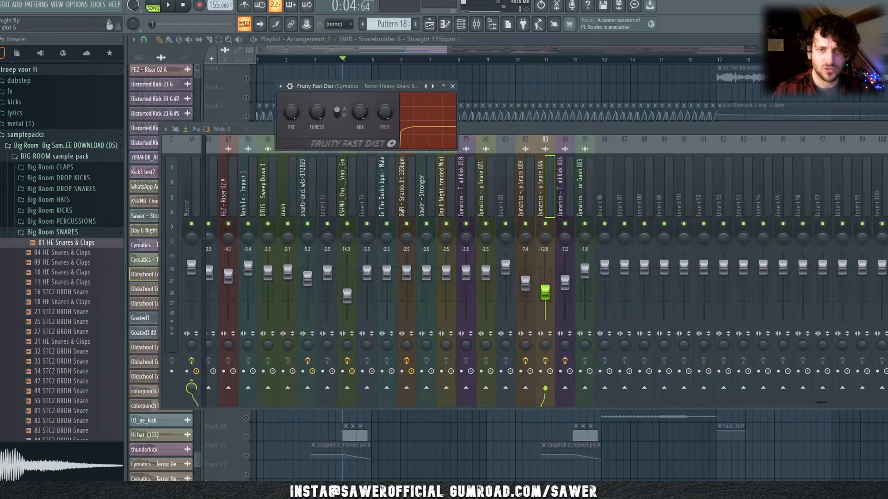
left_click(885, 210)
Check the Fruity Reeverb 2 wet level on the Terror Heavy Snare 004 insert during playback, then close the plugin and mixer.
key("space")
left_click_drag(399, 138, 399, 150)
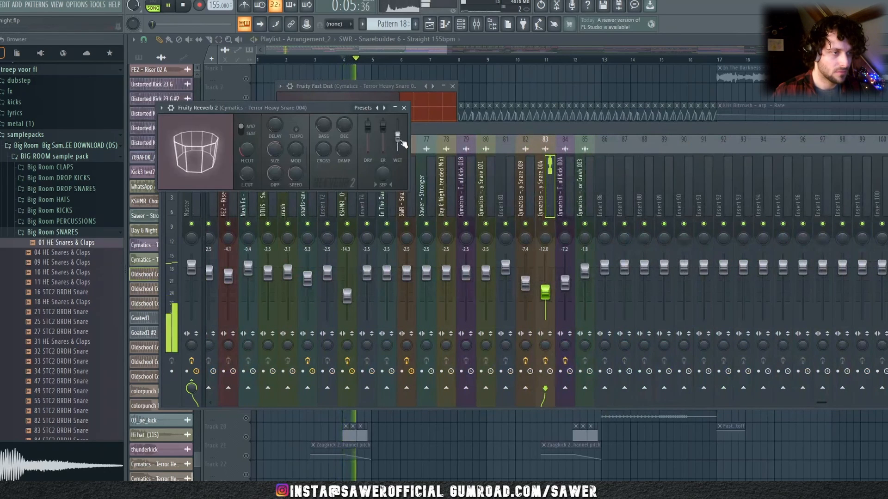
left_click(404, 108)
left_click(573, 74)
key("space")
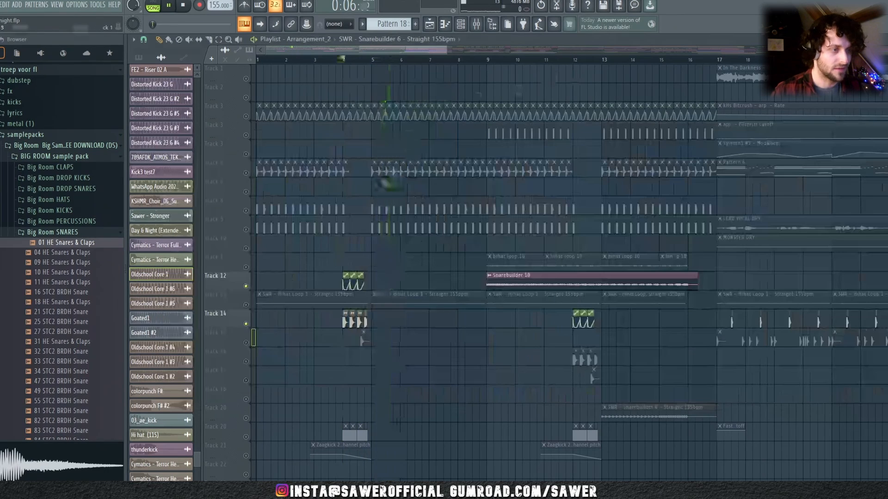
key("space")
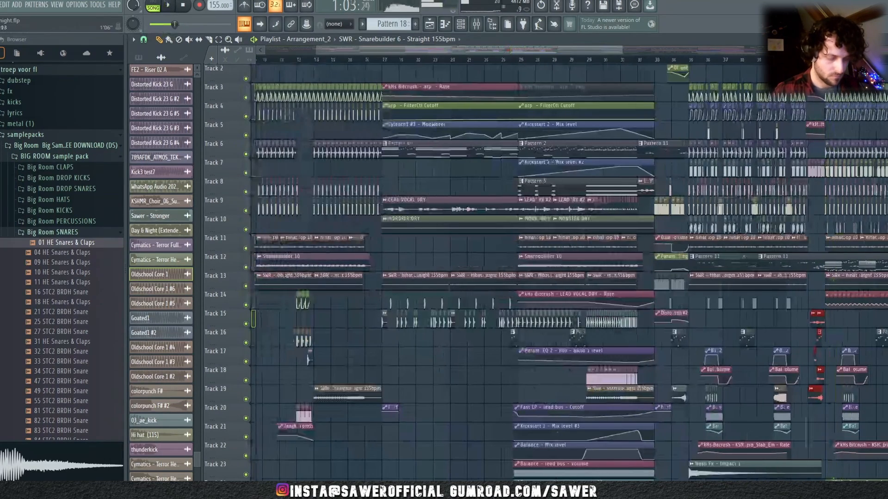
Copy the vocal, Pattern 13 and snarls-and-growls fill clips from the drop to bar 8 on tracks 15 to 19.
scroll(365, 58, "up", 4)
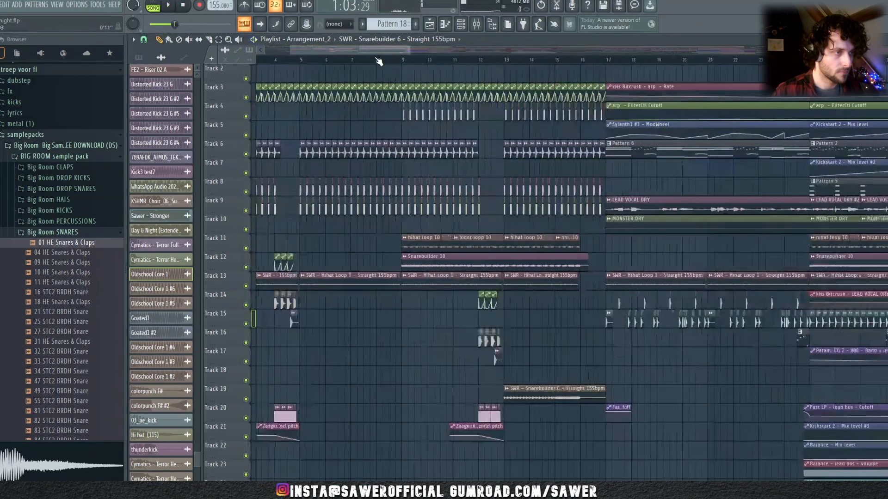
scroll(378, 61, "up", 5)
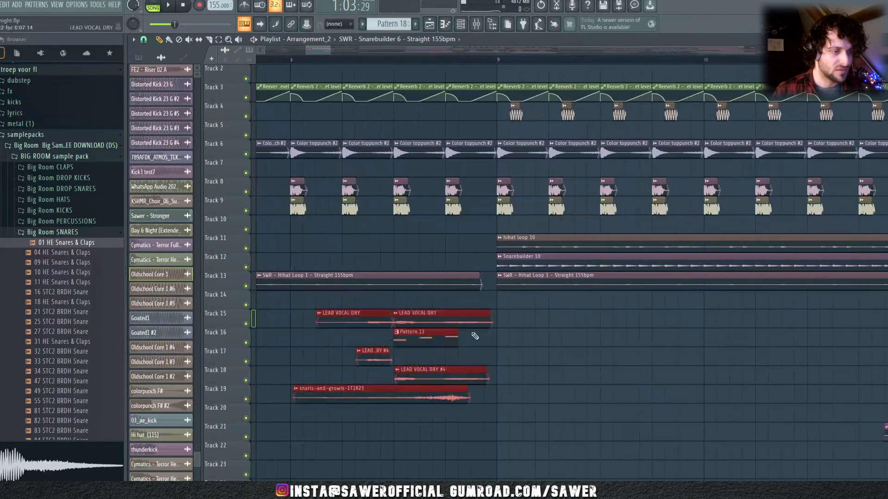
left_click(472, 334, "ctrl")
Delete the kick clips on tracks 6, 8 and 9 after the first beat of bar 8 and play back the vocal fill.
left_click(290, 60)
scroll(324, 139, "up", 1)
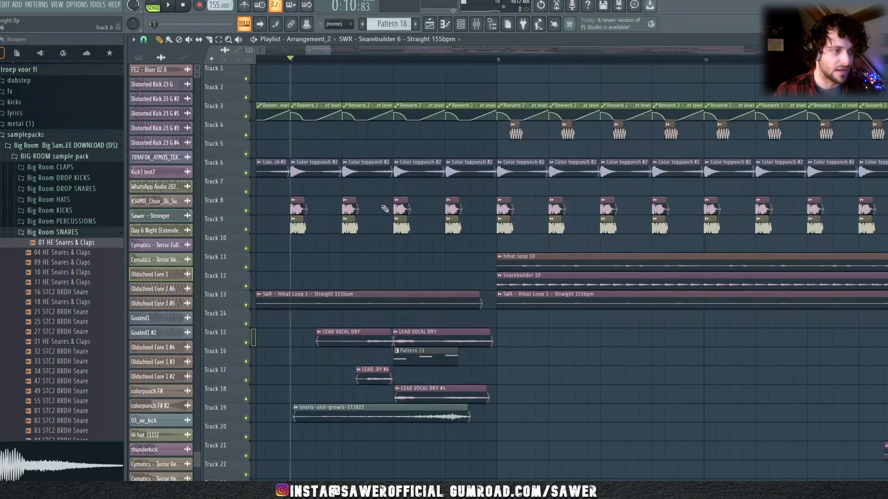
left_click_drag(342, 160, 477, 221)
key("Delete")
key("space")
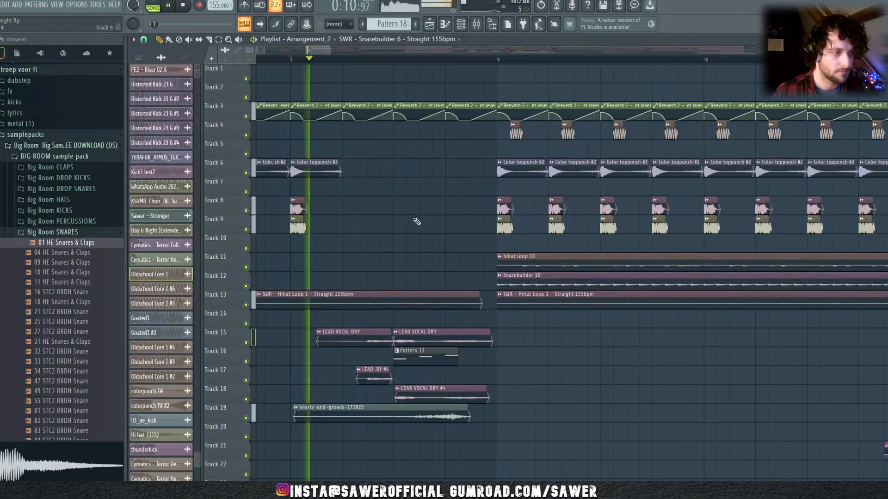
scroll(633, 188, "down", 10)
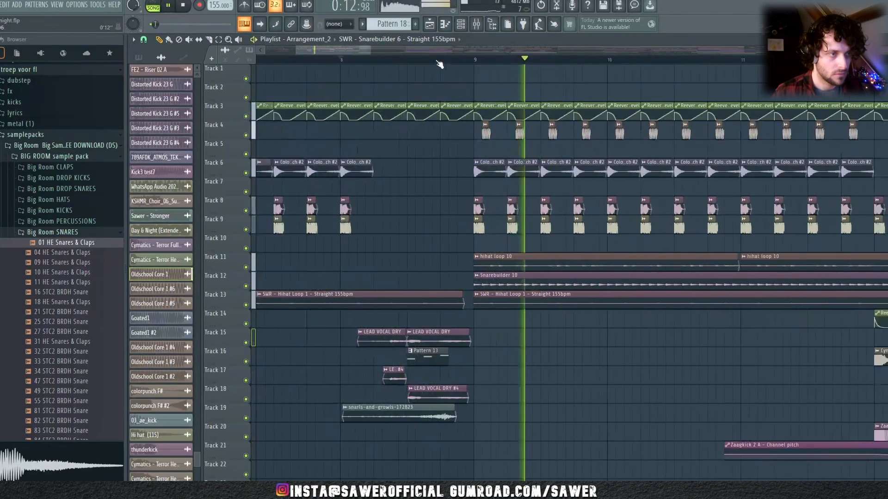
Set the snap to Bar, place a Pattern 11 clip on track 22 at bar 8 trimmed to one bar, and play it back.
key("space")
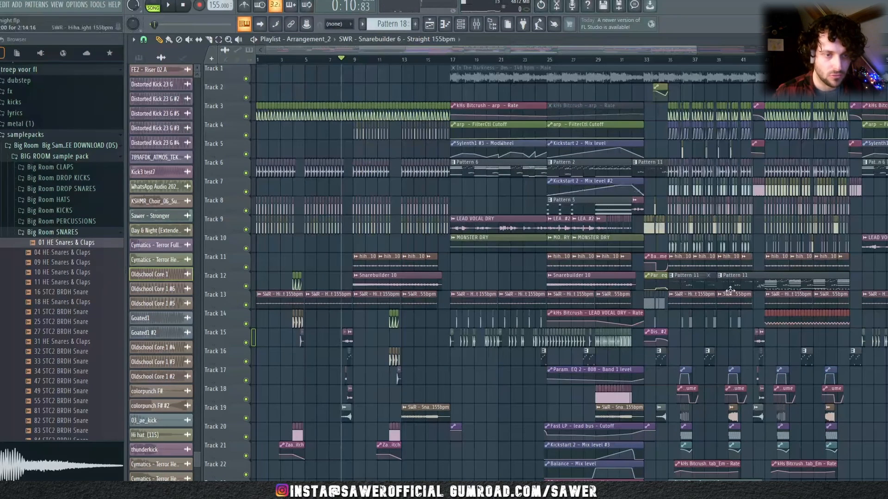
left_click(144, 40)
left_click(160, 181)
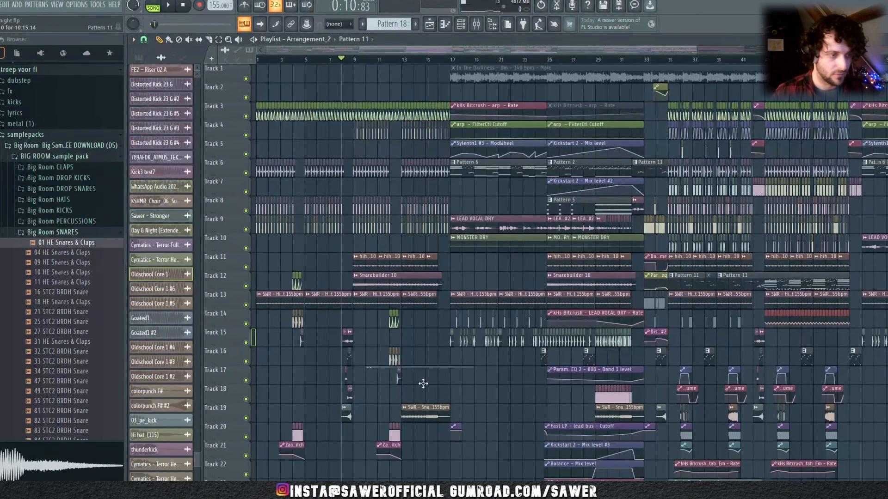
left_click_drag(410, 486, 398, 456)
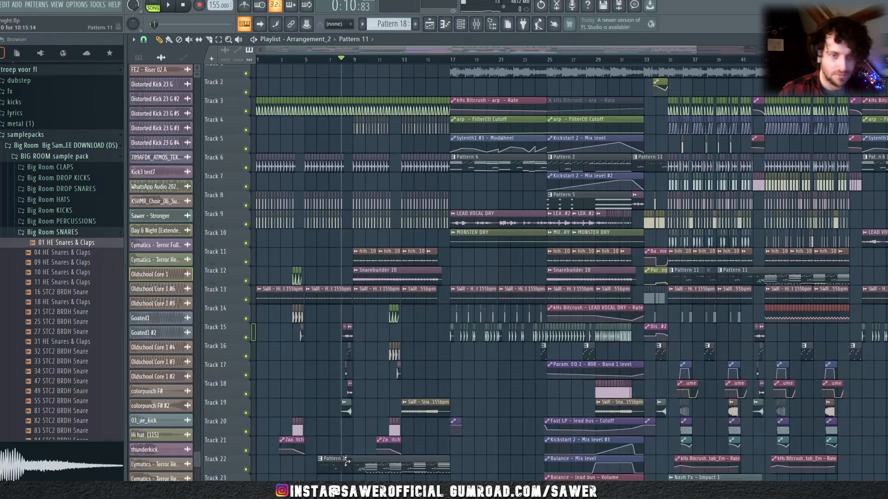
left_click_drag(354, 465, 343, 464)
key("space")
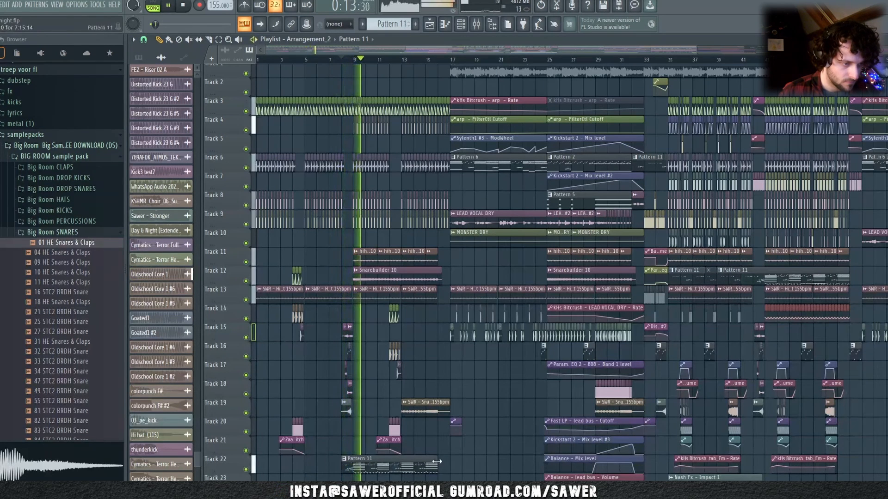
left_click_drag(436, 469, 354, 471)
key("space")
key("space")
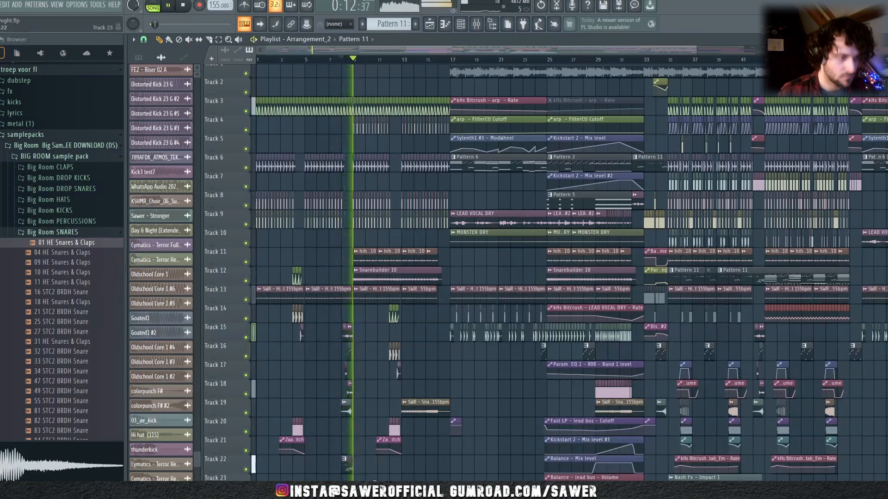
key("space")
key("space")
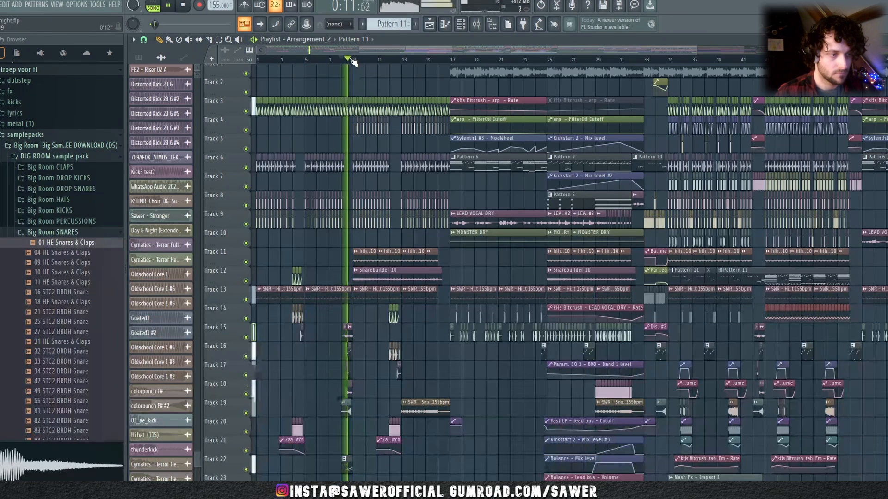
key("space")
Place Pattern 13 clips on track 18 at bars 4 and 12 and play back the bar 4 fill.
key("F4")
scroll(322, 52, "up", 3)
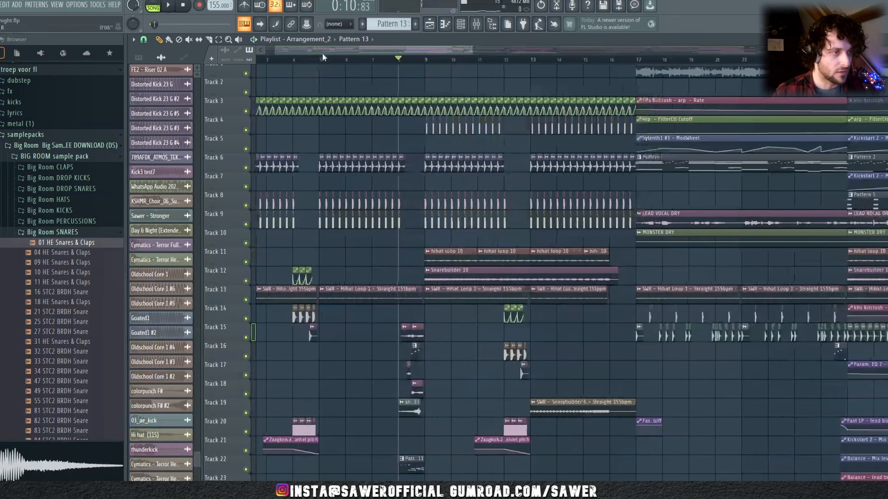
scroll(438, 272, "down", 3)
scroll(440, 274, "down", 2)
left_click(340, 296)
left_click(551, 296)
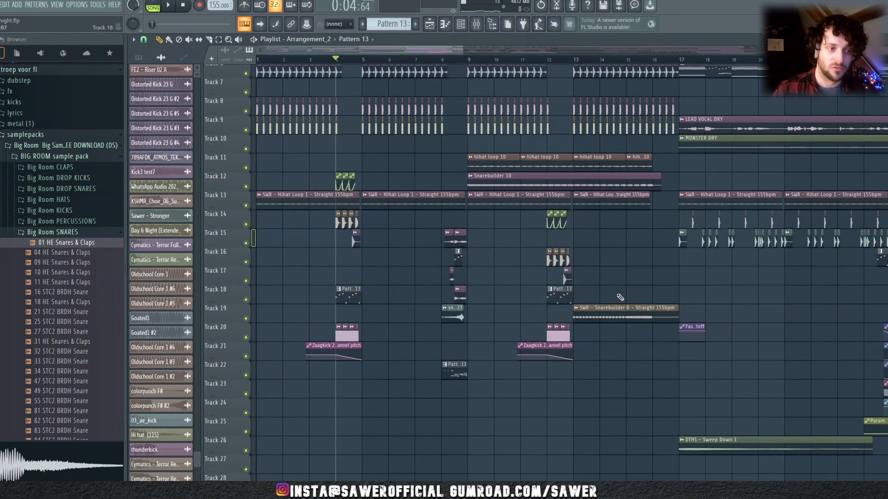
key("space")
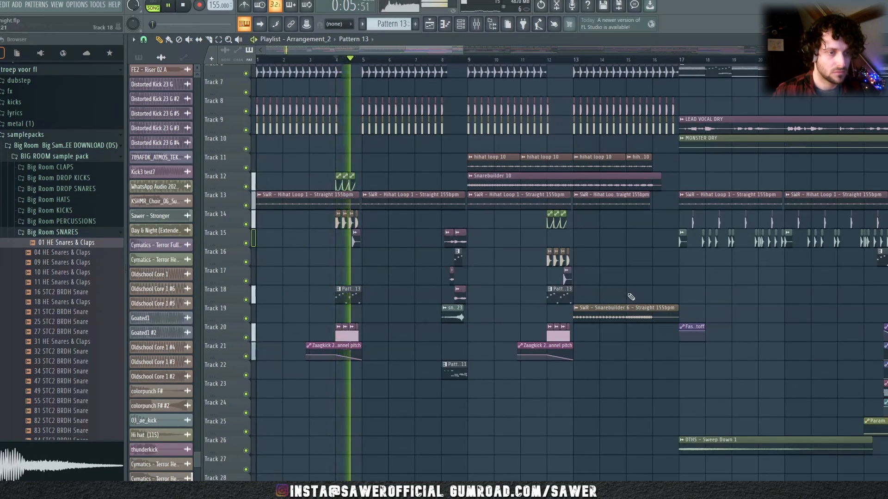
key("space")
key("space")
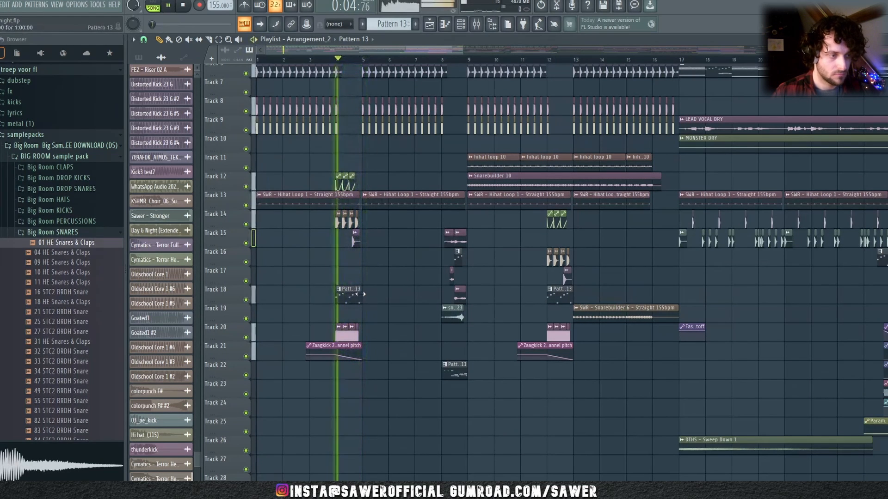
Use a finer snap to shorten the Pattern 13 clip on track 18 so it ends slightly before bar 5.
left_click(144, 40)
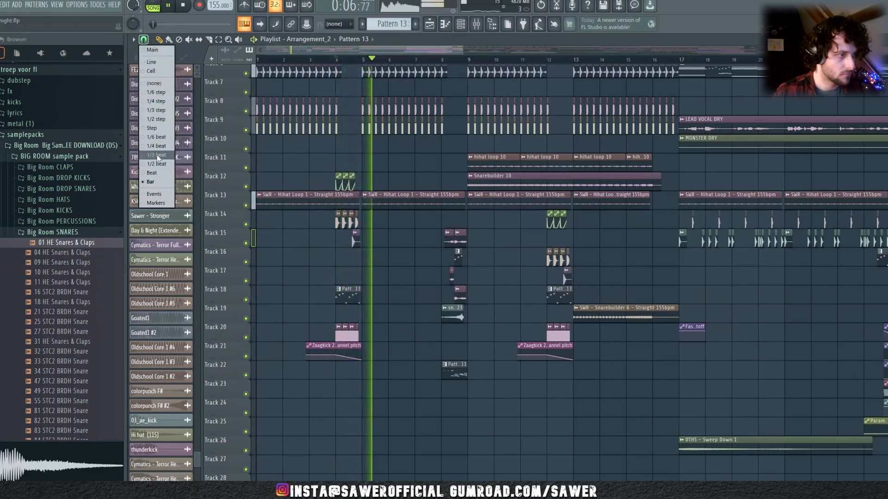
key("space")
key("space")
left_click_drag(361, 291, 355, 291)
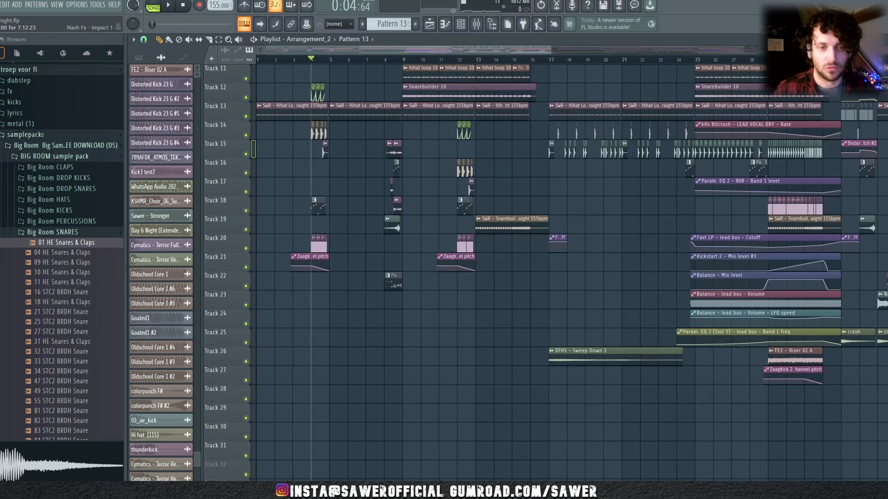
Place the Nash Fx - Impact 1 clip on track 23 at bar 1 and play back from the start.
left_click(882, 299)
left_click_drag(321, 307, 296, 308)
key("space")
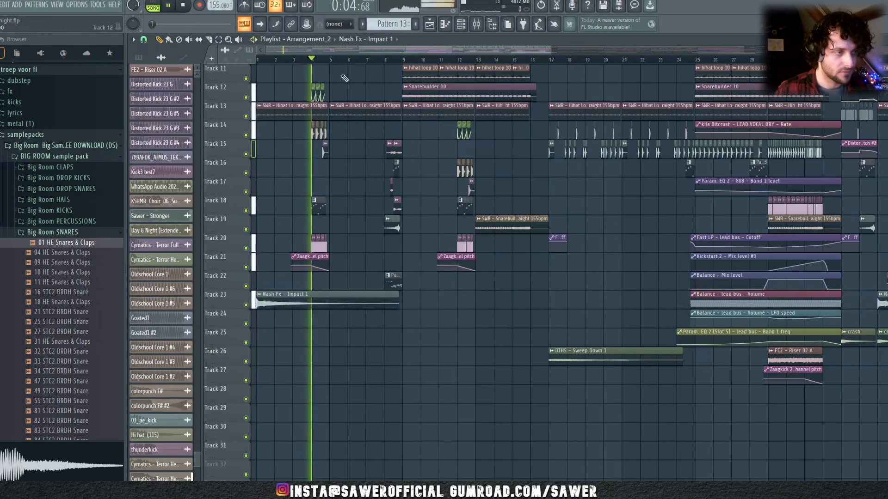
key("space")
left_click_drag(315, 59, 111, 110)
key("space")
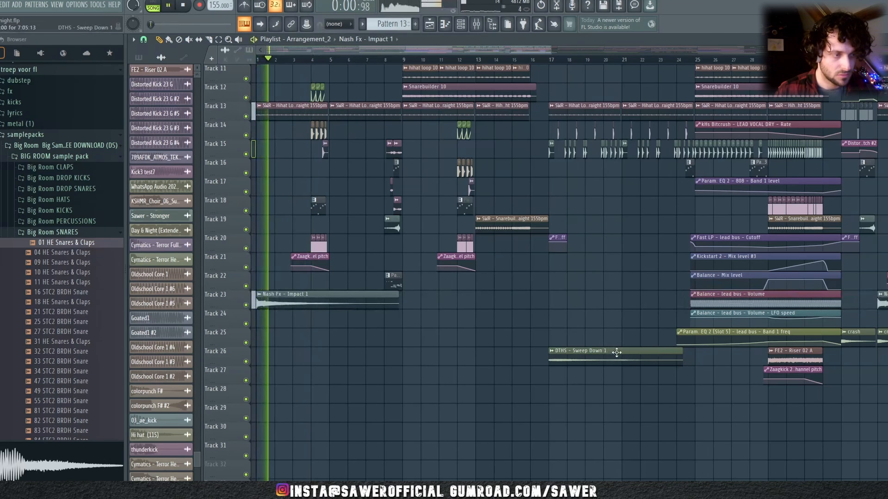
Copy the DTHS - Sweep Down 1 clip to bar 9 on track 26 and add crash clips at bars 1 and 9 on track 25.
mouse_move(614, 355)
left_mouse_down("shift")
mouse_move(365, 356)
mouse_move(462, 356)
mouse_move(309, 321)
mouse_move(340, 345)
left_mouse_up("shift")
key("space")
left_click(882, 338)
left_click(425, 338)
left_click(406, 341)
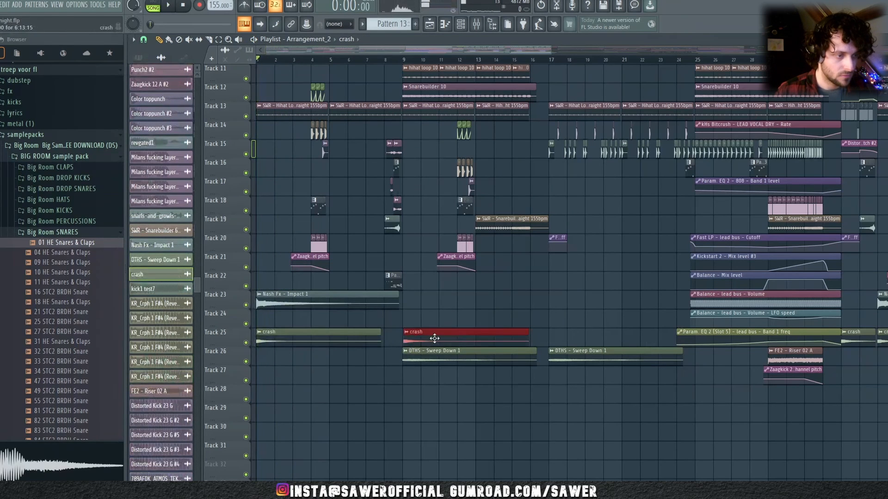
key("space")
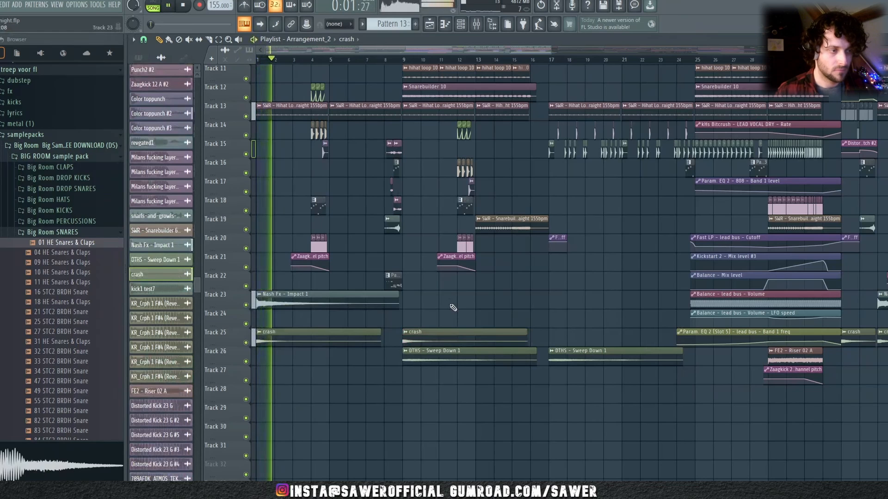
key("space")
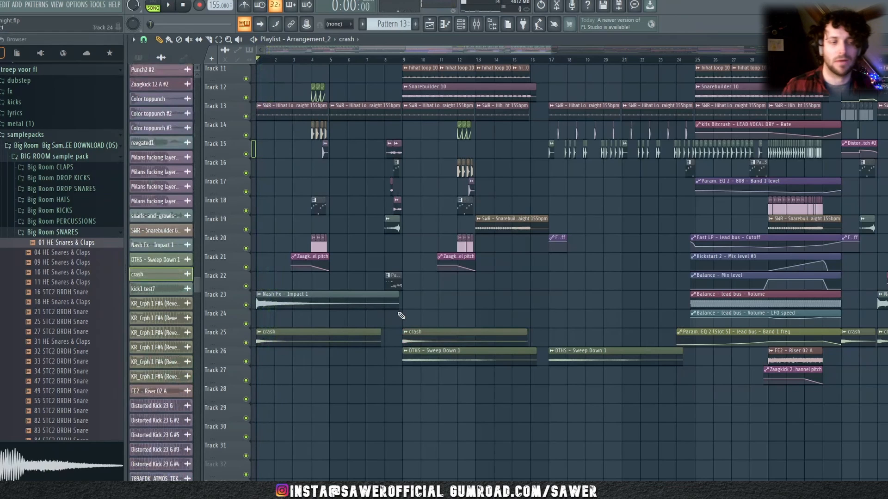
Replace the kicks in bar 16 with a snare fill on tracks 12, 14 and 15, and play back the transition.
scroll(401, 316, "up", 5)
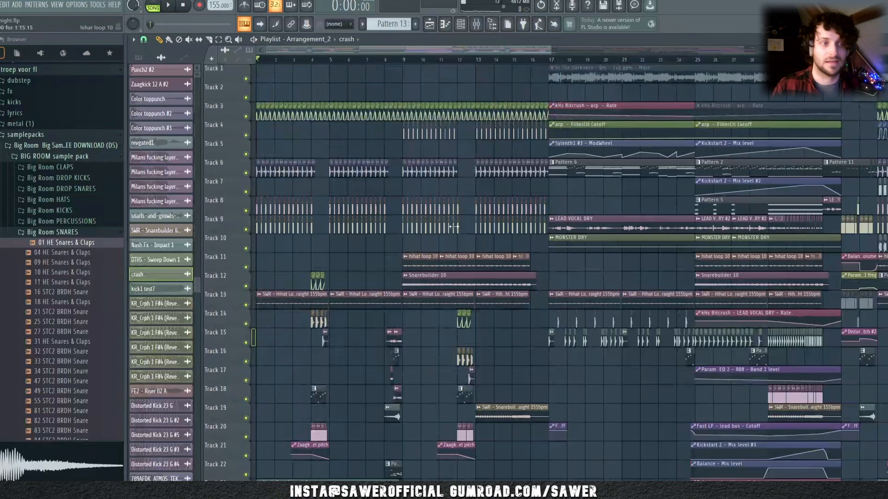
key("space")
scroll(535, 75, "up", 5)
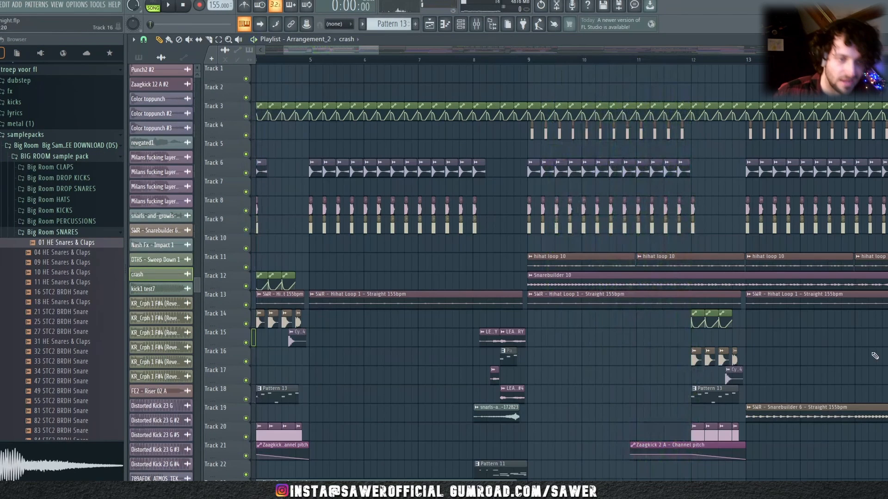
key("space")
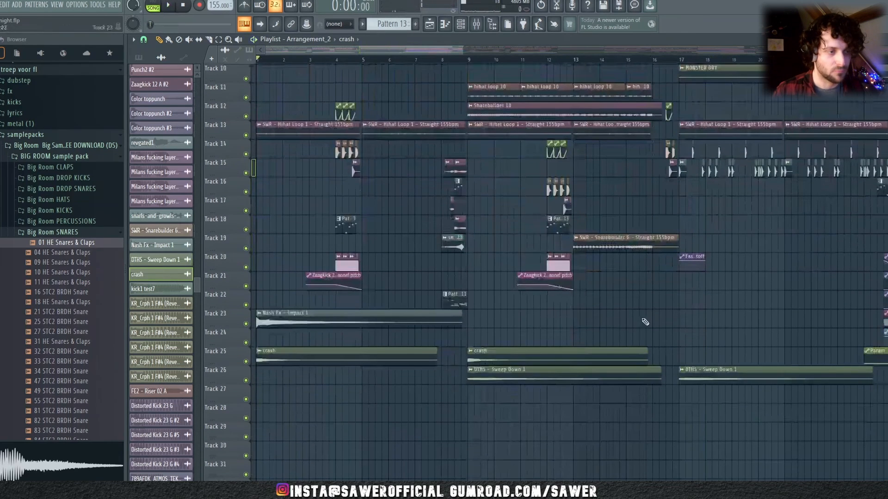
left_click(646, 60)
key("space")
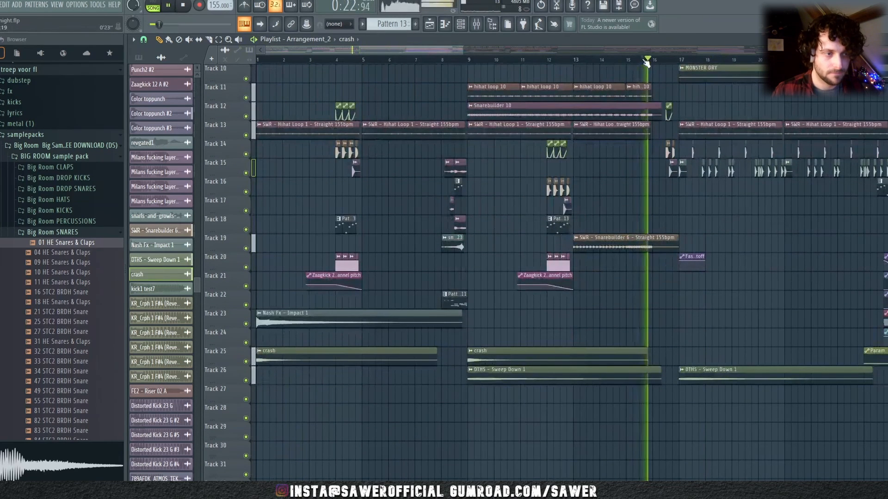
Copy the bar 8 vocal fill with its Pattern 11 clip to bar 16 on tracks 20 to 27, and play it back.
left_click_drag(431, 166, 476, 172)
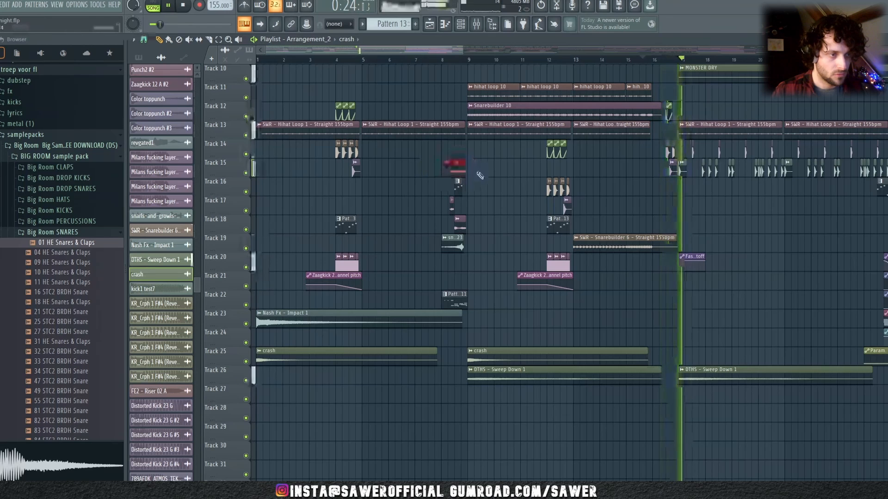
left_click_drag(437, 201, 662, 301)
key("space")
key("shift+Down")
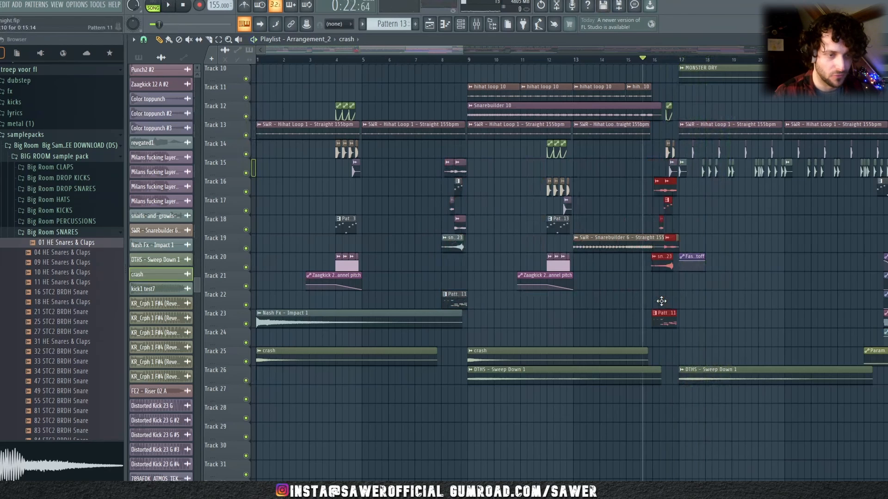
key("shift+Down")
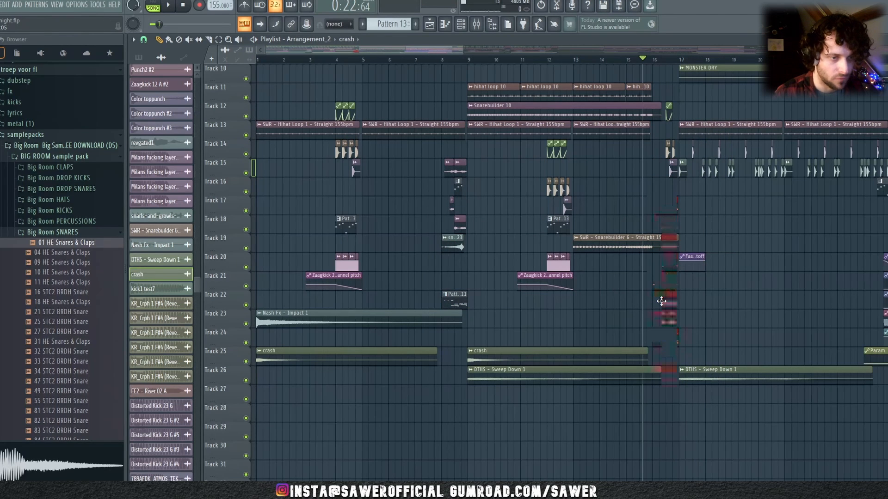
key("shift+Up")
key("space")
left_click(770, 323)
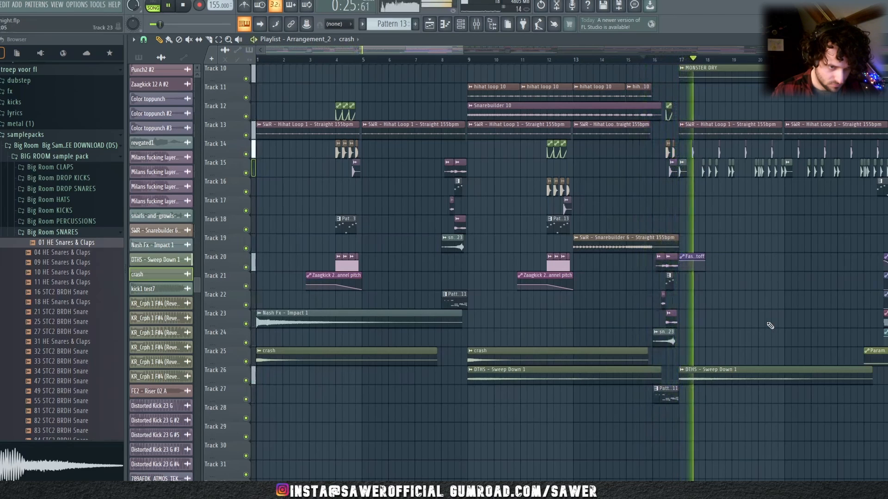
key("space")
key("space")
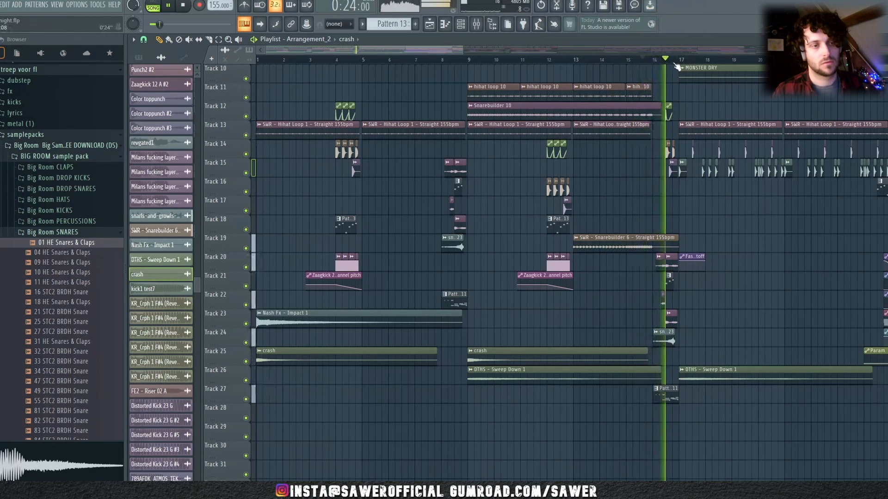
key("space")
Set the snap to Bar and shift all clips after the intro from bar 17 to bar 19, leaving a two-bar gap.
scroll(676, 67, "up", 4)
key("ctrl+a")
left_click(144, 41)
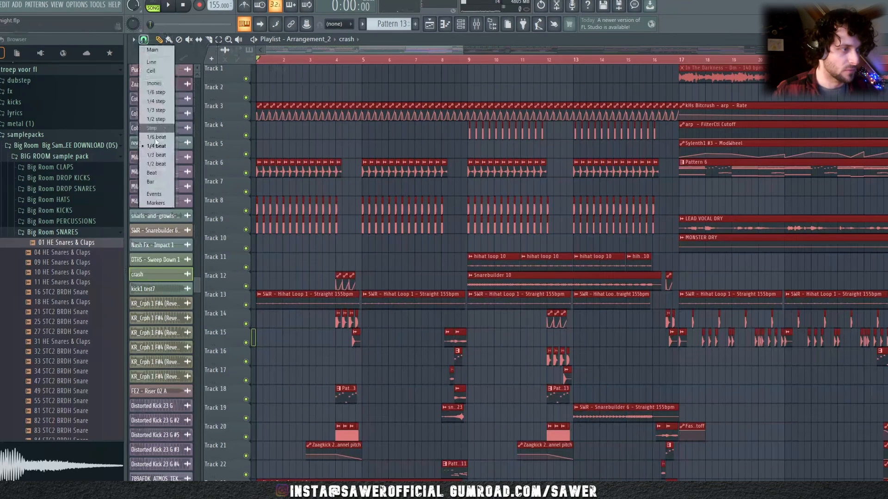
left_click(159, 182)
scroll(707, 193, "down", 3)
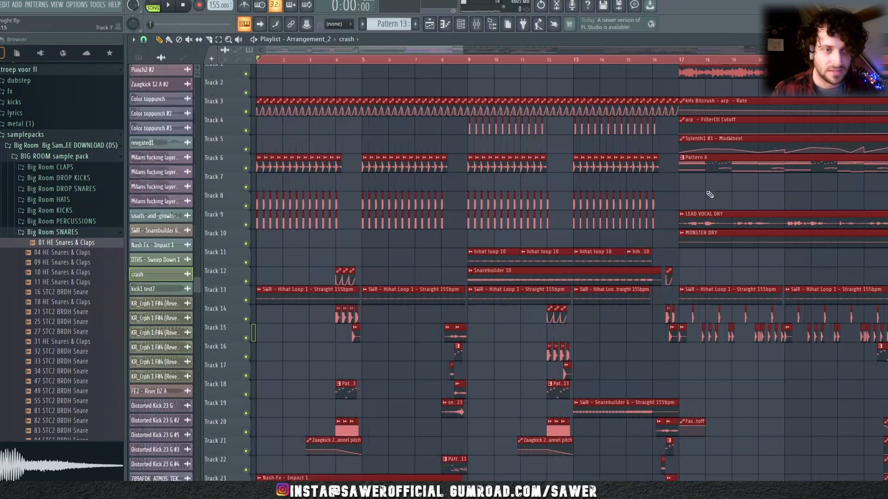
left_click_drag(359, 316, 329, 347)
scroll(539, 383, "up", 3)
scroll(458, 304, "down", 3)
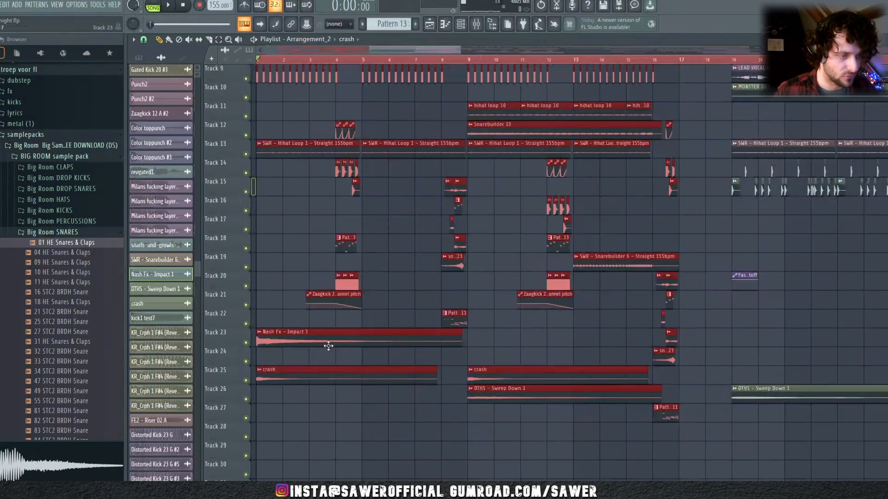
left_click(749, 362, "ctrl")
scroll(721, 319, "up", 3)
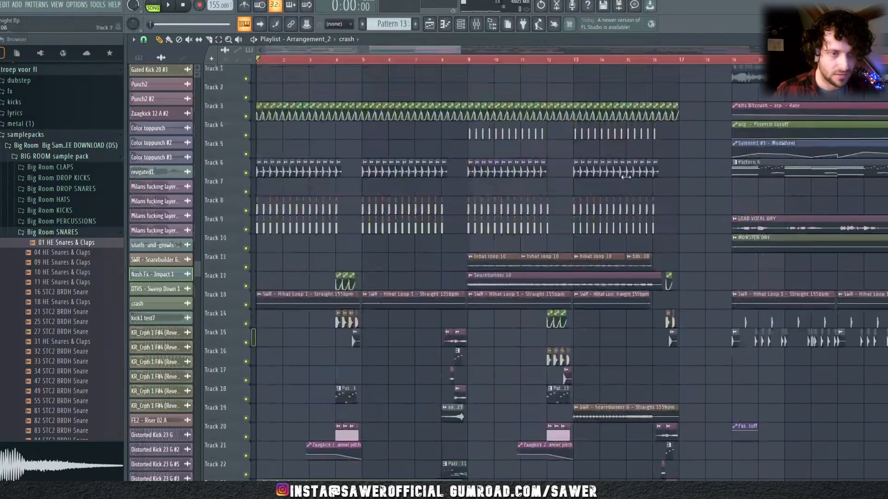
Play back the bar 16 fill into the two-bar gap and check how the intro leads out.
left_click(656, 60)
key("space")
scroll(654, 61, "down", 1)
scroll(654, 185, "down", 2)
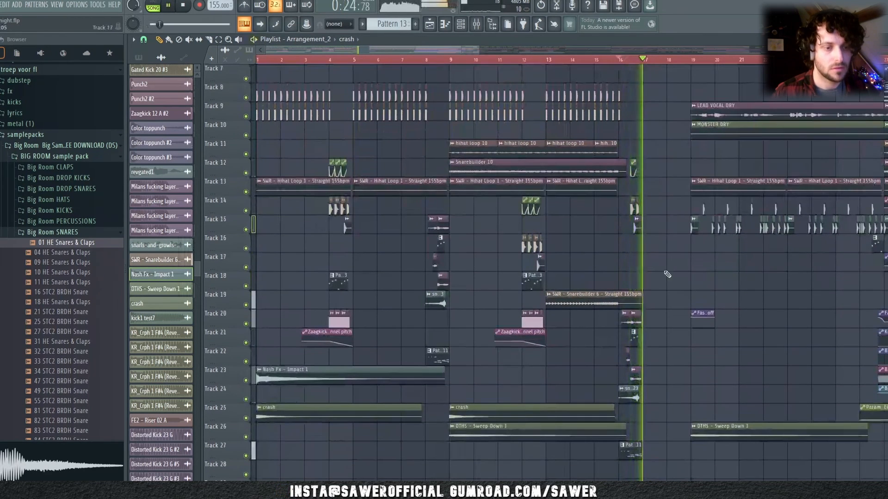
scroll(668, 278, "down", 2)
key("space")
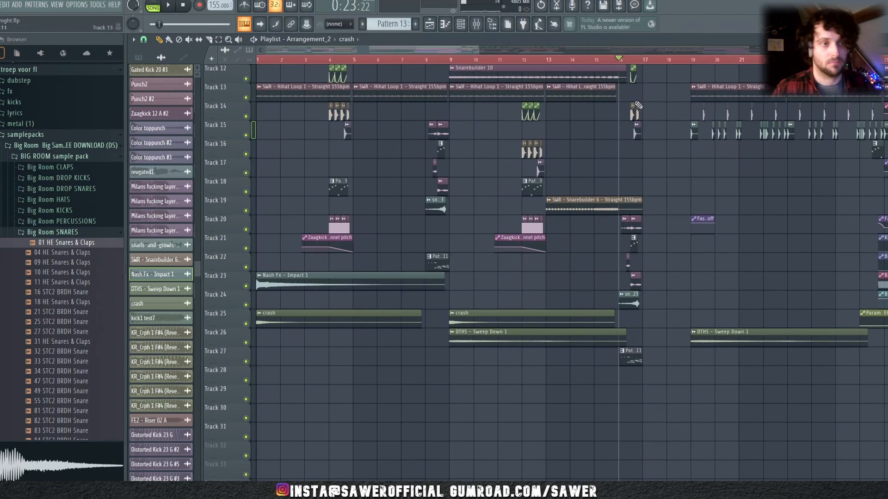
Play back the intro from bar 1 and add three-bar Pattern 11 clips on track 10 at bars 1, 5, 9 and 13.
scroll(651, 65, "down", 2)
left_click_drag(476, 62, 257, 62)
key("space")
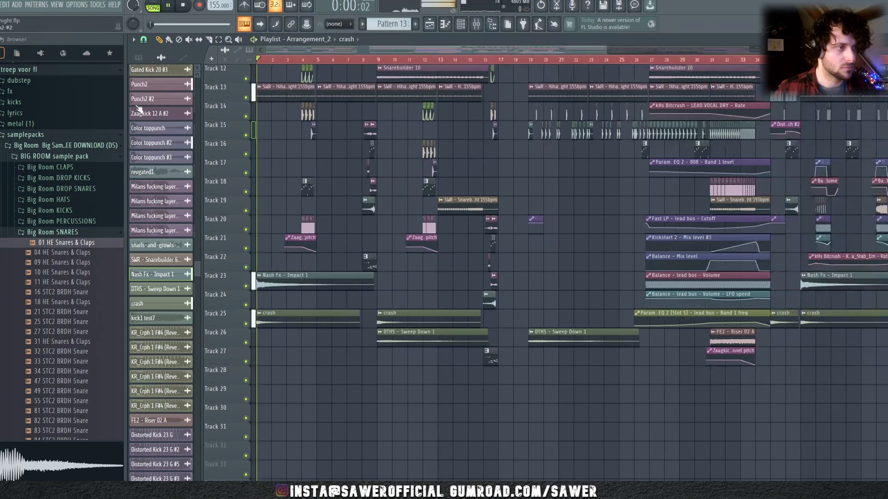
scroll(361, 214, "up", 5)
key("space")
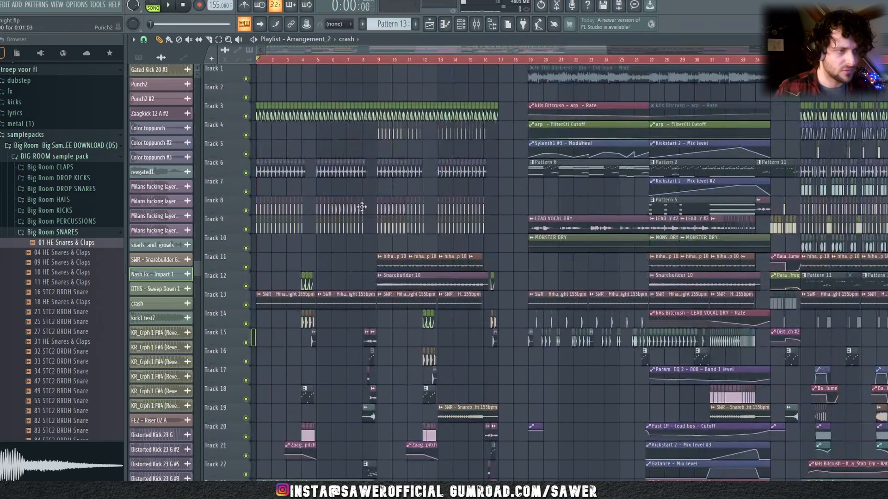
key("space")
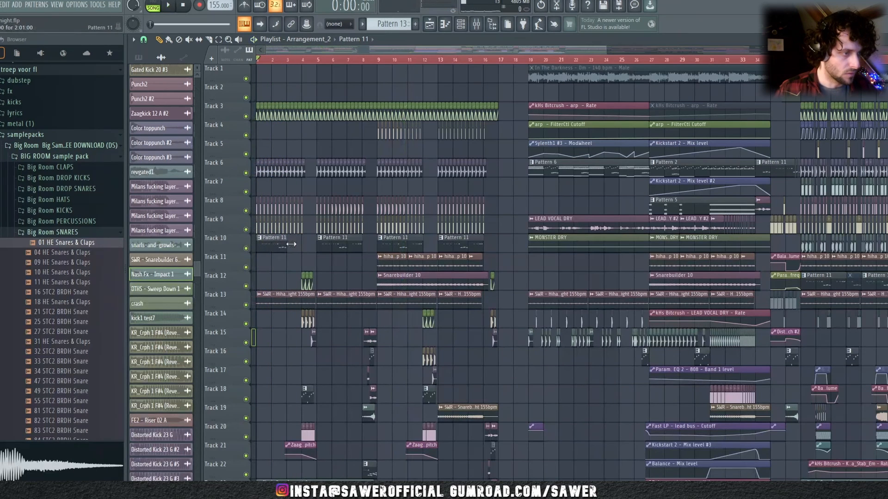
Set the snap to 1/4 beat and split the Pattern 11 clips on track 10 into 1.5-bar and one-bar parts with a half-bar gap in each four-bar phrase.
left_click(144, 40)
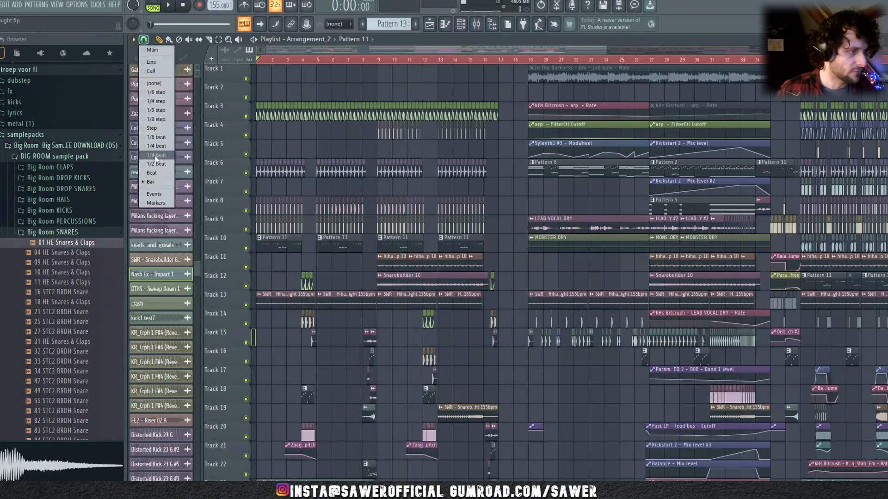
left_click(156, 146)
scroll(289, 60, "up", 5)
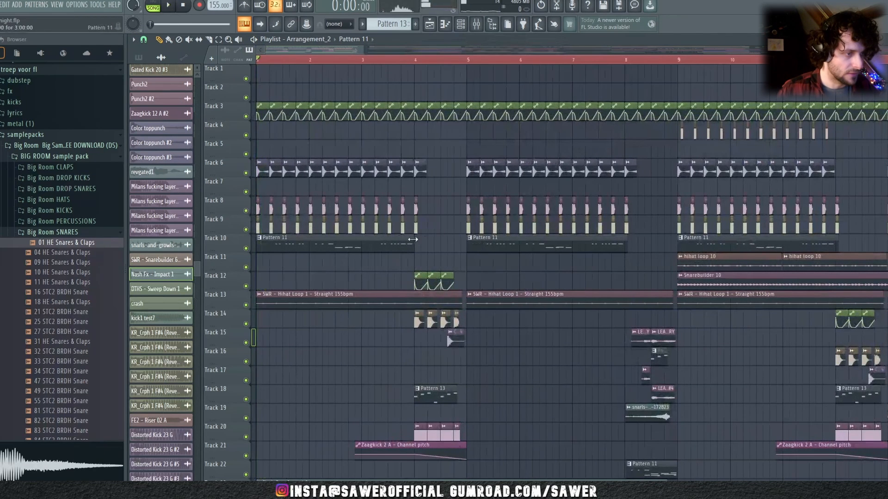
key("space")
mouse_move(315, 245)
left_mouse_down()
mouse_move(437, 241)
mouse_move(417, 243)
left_mouse_up()
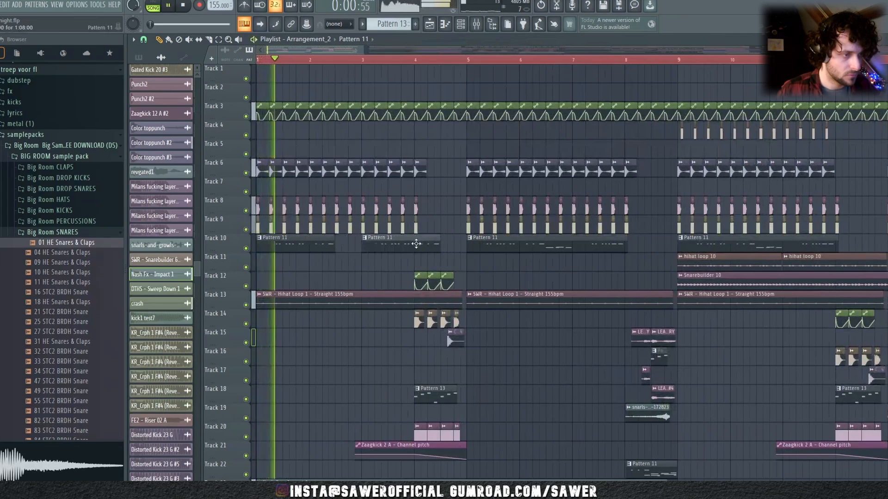
mouse_move(486, 244)
left_mouse_down()
mouse_move(885, 248)
mouse_move(663, 263)
mouse_move(652, 251)
left_mouse_up()
key("Delete")
mouse_move(462, 245)
left_mouse_down()
mouse_move(301, 243)
mouse_move(499, 226)
left_mouse_up()
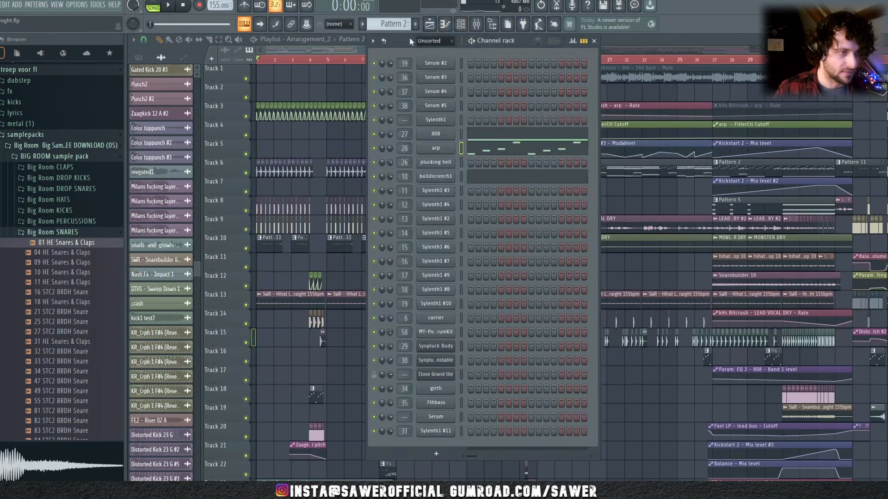
Place eight-bar Pattern 20 arp clips on track 5 at bars 1 and 9 and play back the intro.
scroll(402, 22, "down", 19)
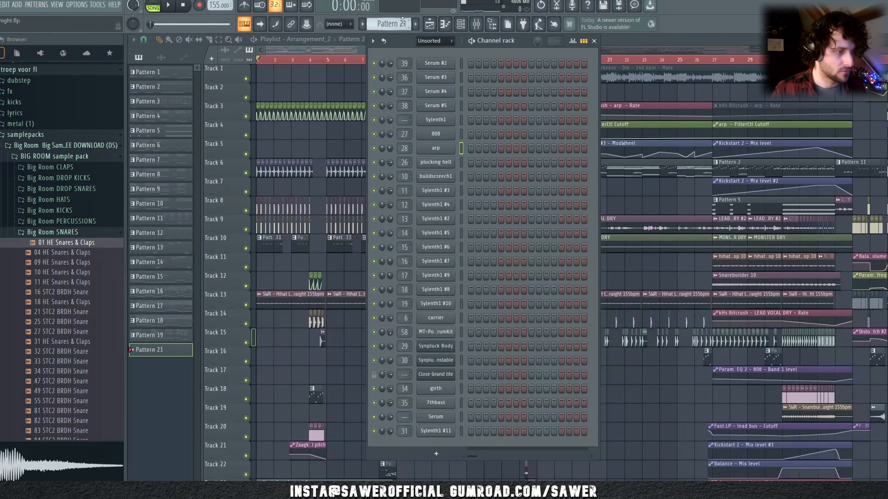
left_click(656, 191)
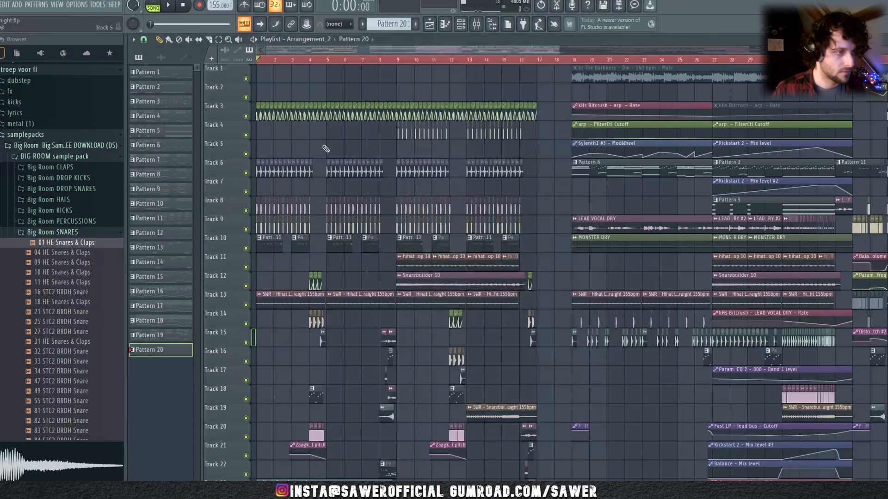
left_click(325, 147)
left_click_drag(344, 144, 277, 146)
key("space")
left_click(401, 154)
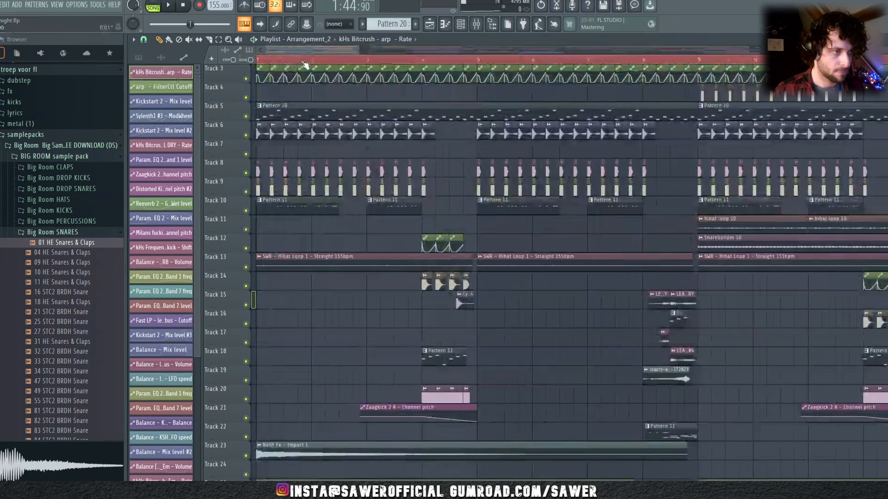
key("space")
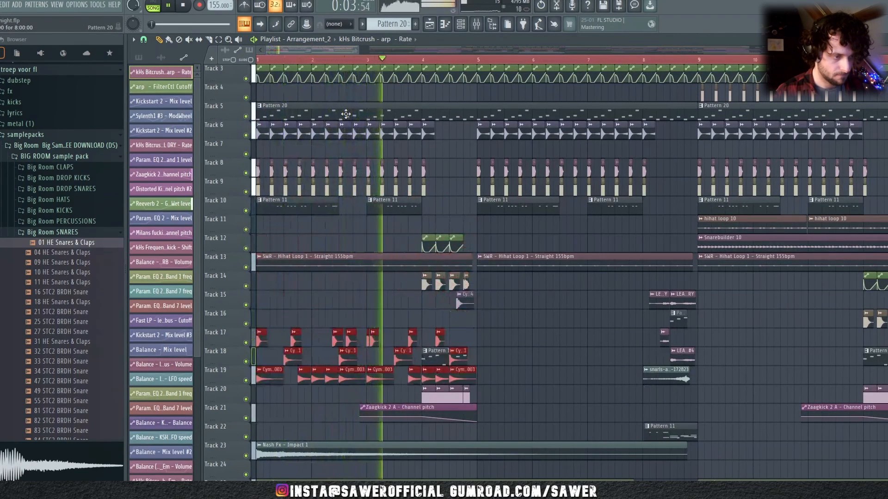
Move the pasted Cymatics percussion clips in bars 1 to 4 to tracks 28 to 30 and delete those on tracks 28 and 30.
scroll(346, 114, "down", 5)
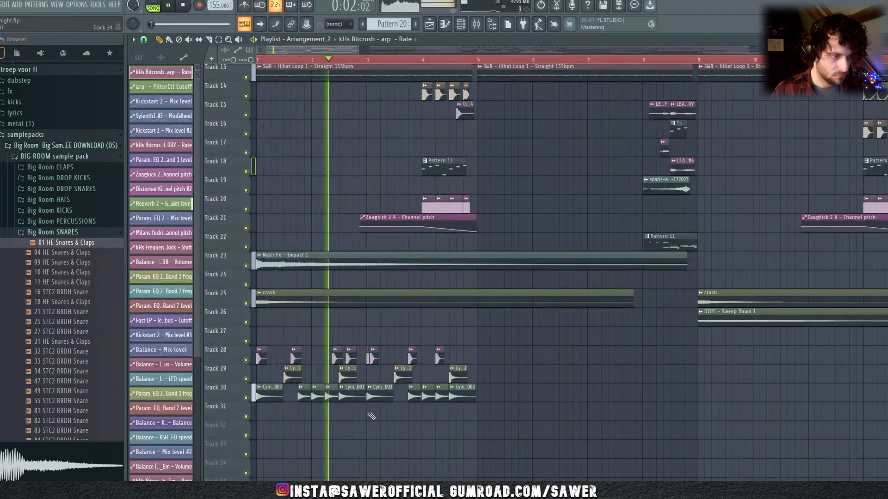
left_click_drag(509, 358, 216, 341)
key("Delete")
key("space")
key("space")
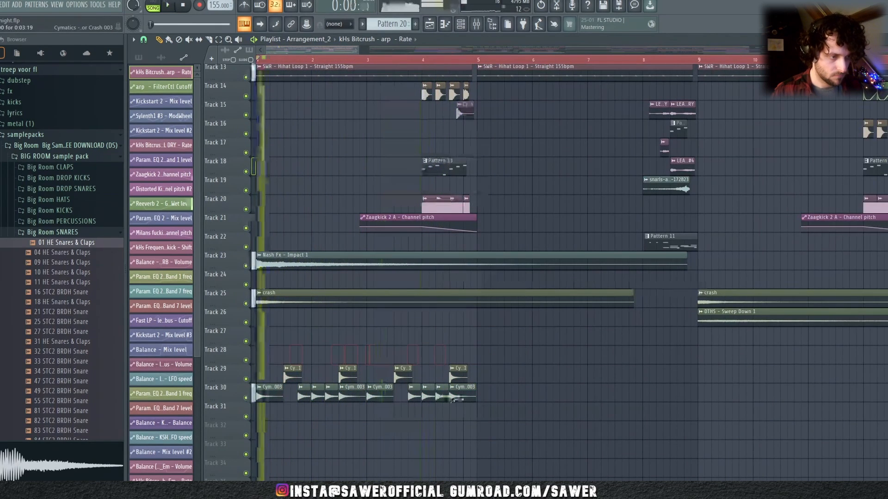
left_click_drag(514, 398, 252, 393)
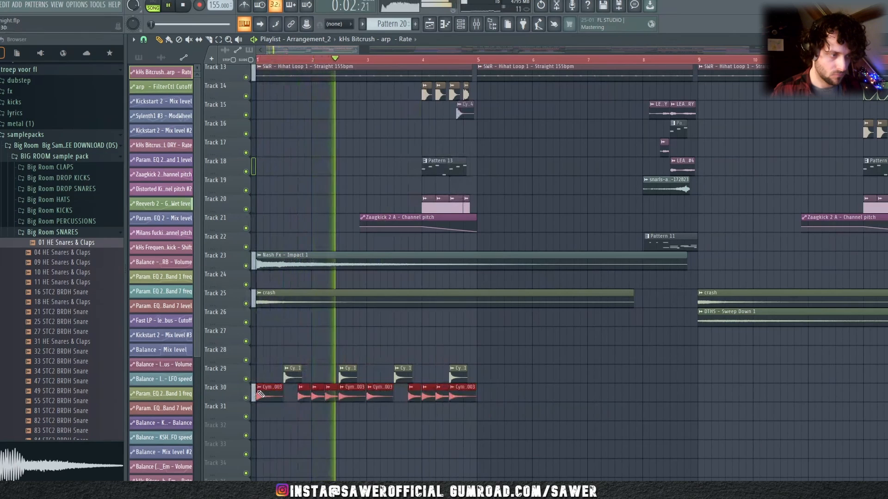
key("Delete")
Repeat the track 29 percussion hits across bars 5 to 8, removing the last hit in bars 4 and 8.
left_click_drag(520, 363, 514, 382)
right_click(471, 383)
right_click(460, 376)
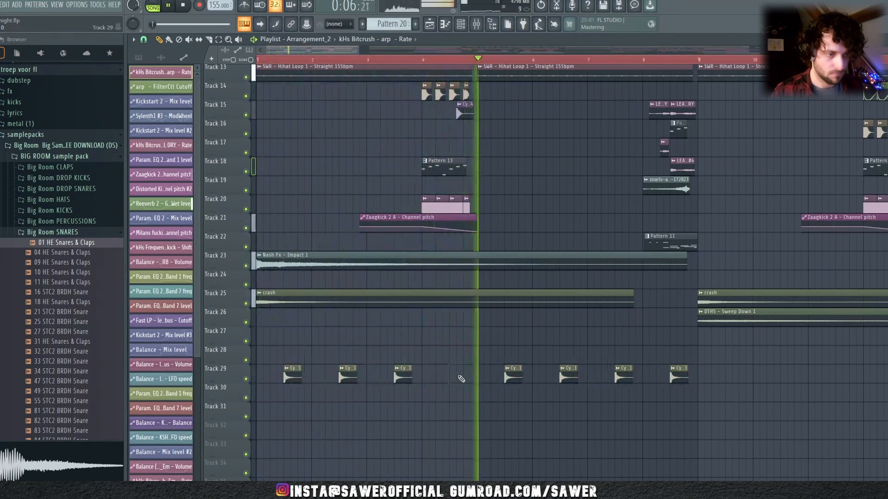
right_click(680, 377)
left_click_drag(696, 364, 288, 381)
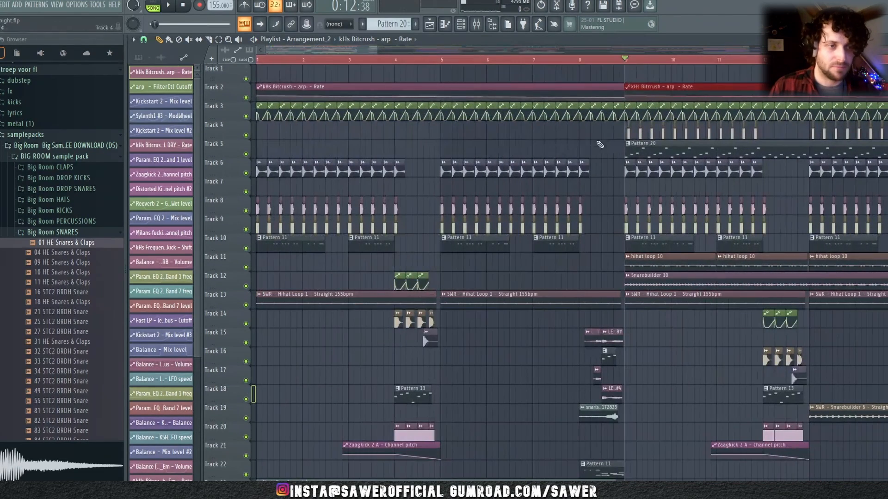
Solo tracks 2 and 5 and listen to the arp with its bitcrush rate automation from bar 9.
left_click(245, 154, "ctrl")
left_click(245, 98)
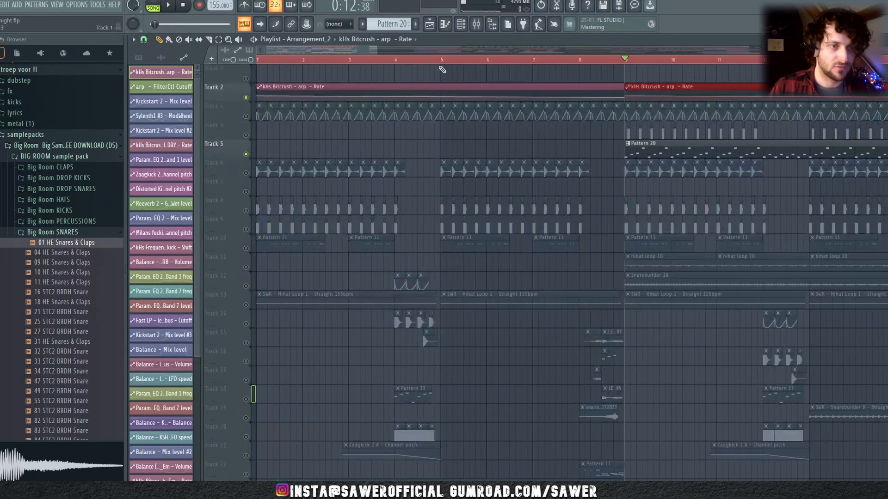
key("space")
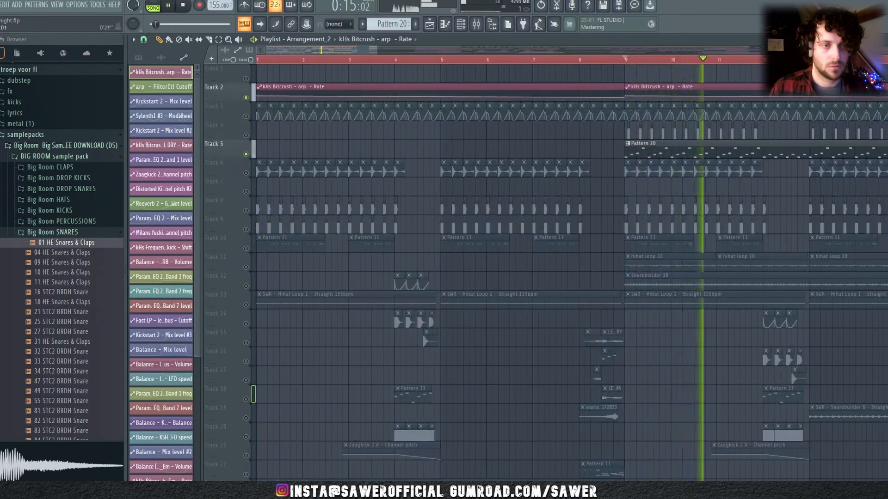
key("space")
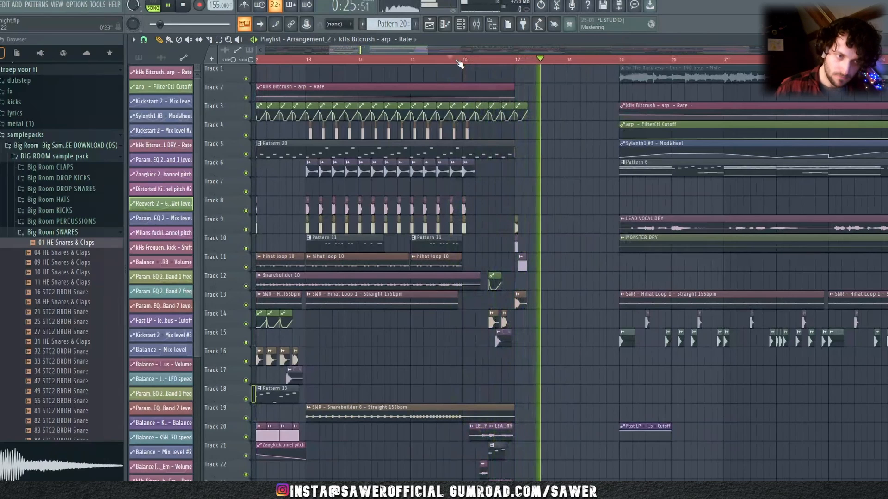
Turn the track 11 colorpunch F# clip into a unique reversed copy and place it on track 13 directly before bar 17.
key("space")
scroll(515, 59, "up", 5)
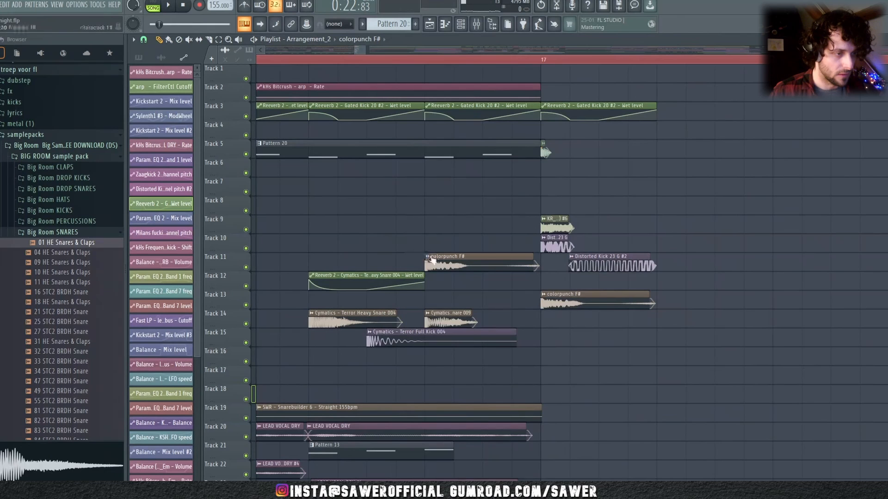
left_click(431, 259)
left_click(448, 345)
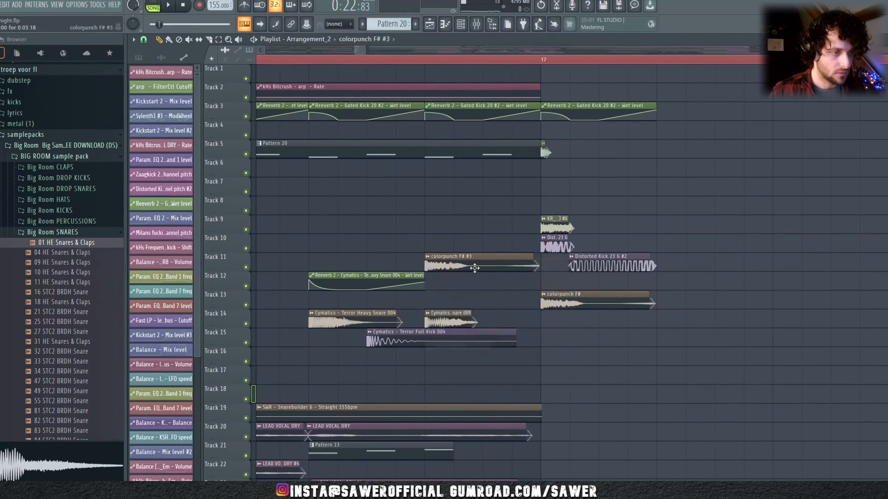
left_click(285, 205)
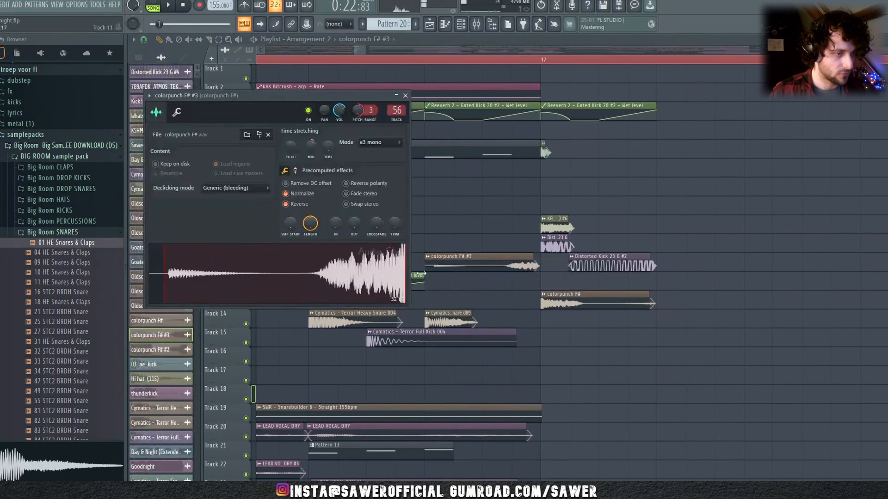
key("Escape")
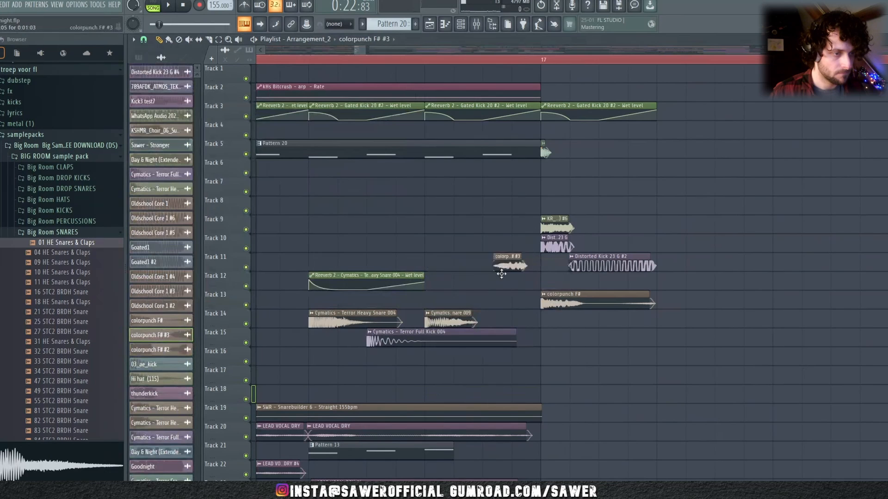
left_click_drag(485, 284, 529, 300)
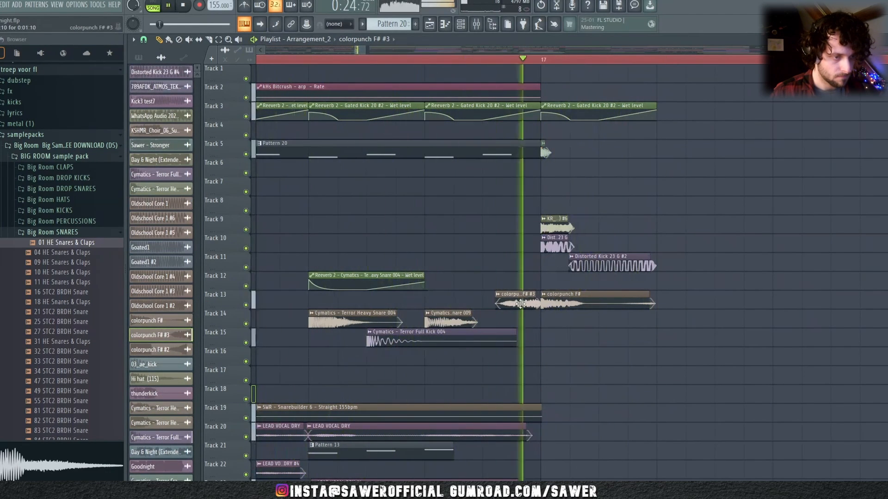
right_click(523, 272)
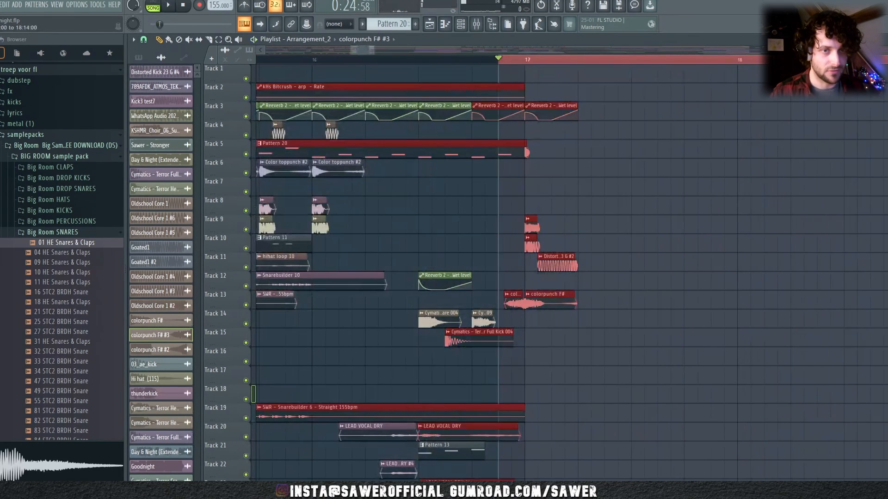
Add Fruity Reeverb 2 to the KICKBUS mixer track.
left_click(653, 148)
left_click(491, 27)
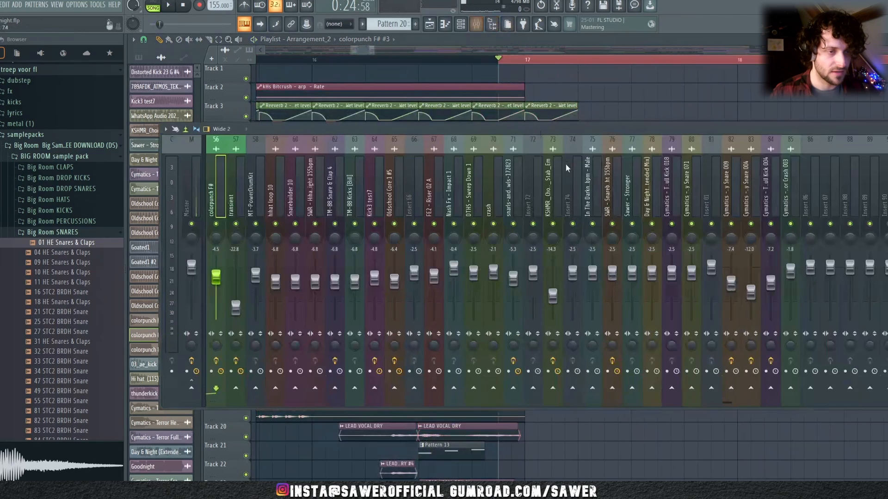
left_click(375, 187)
left_click(375, 186)
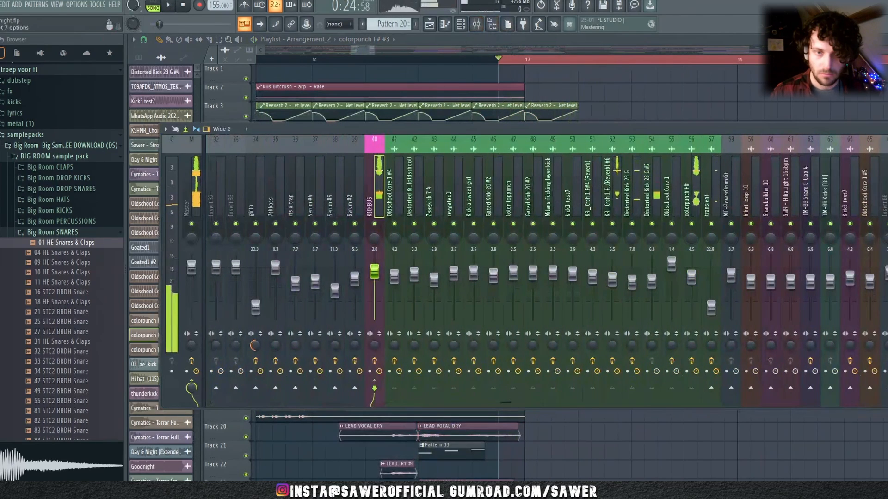
left_click(884, 199)
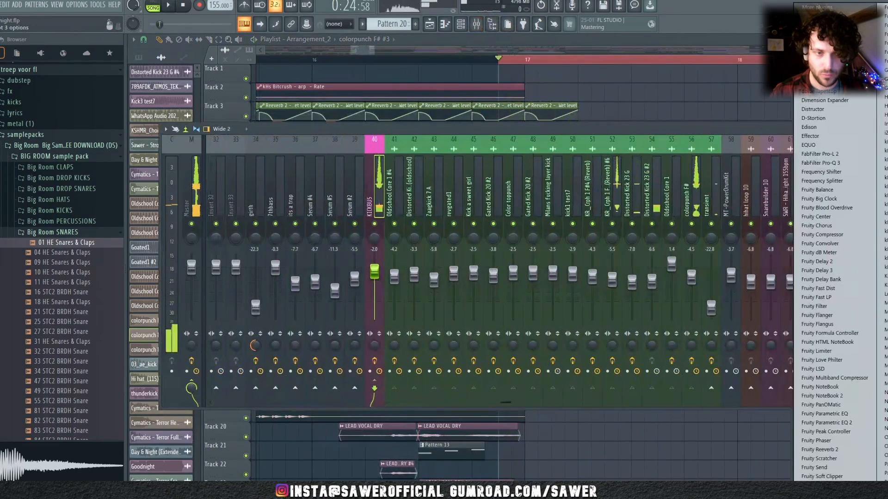
left_click(854, 452)
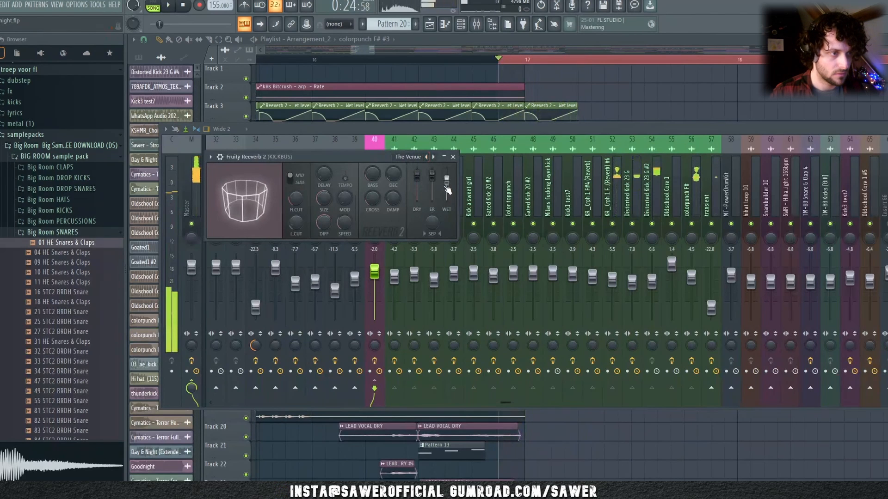
Audition the reverb presets on the hit at bar 17 and select Cathedral.
key("space")
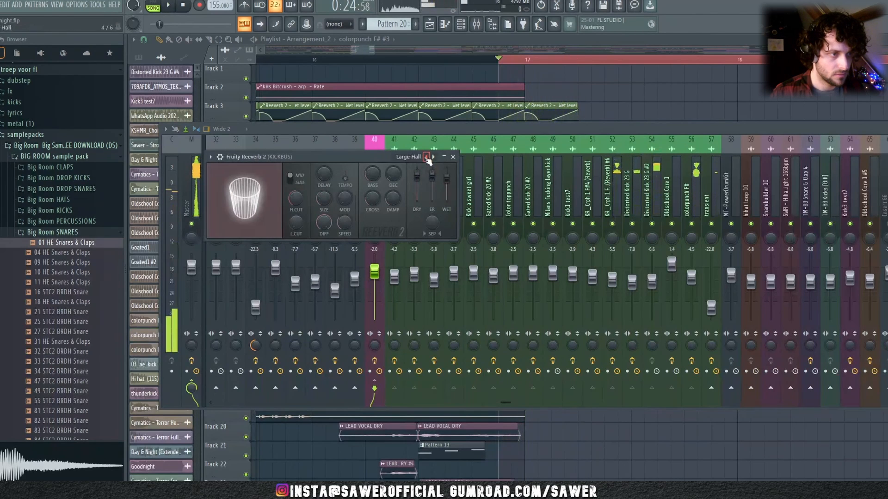
key("space")
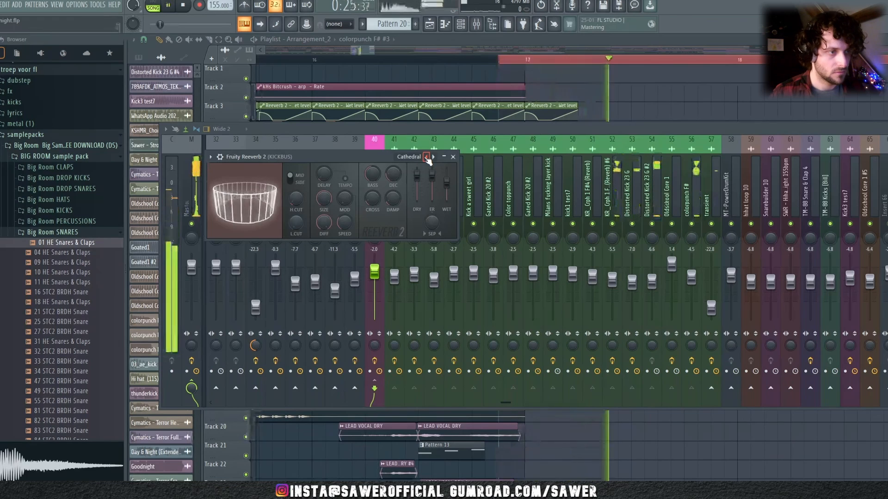
key("space")
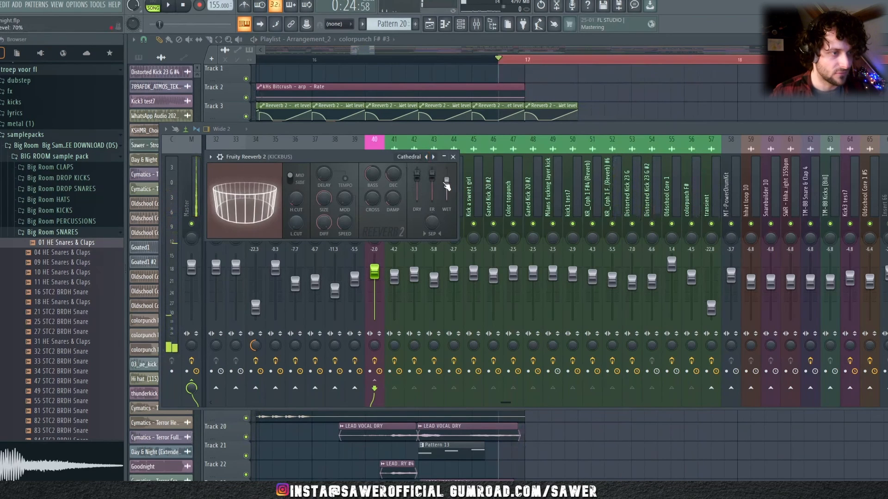
Initialize the song with the reverb's wet level turned down and automate its mix level on track 18, rising at bar 17 and falling toward bar 20.
right_click(446, 203)
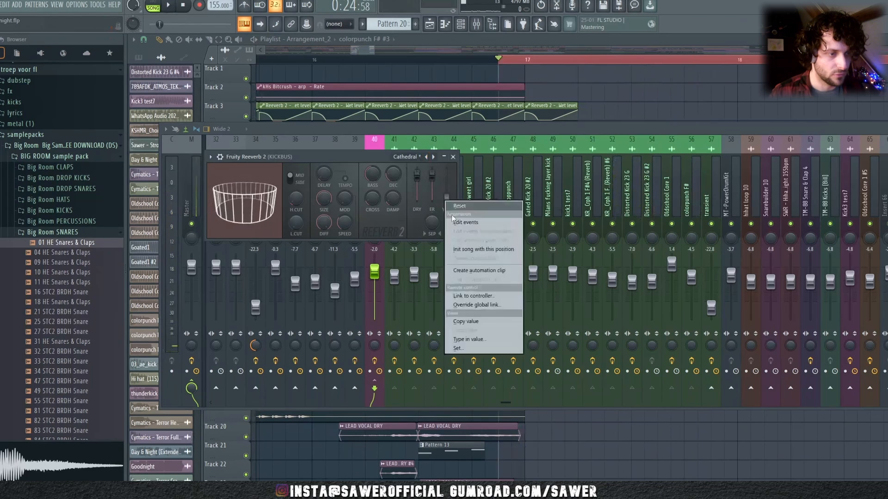
left_click(465, 249)
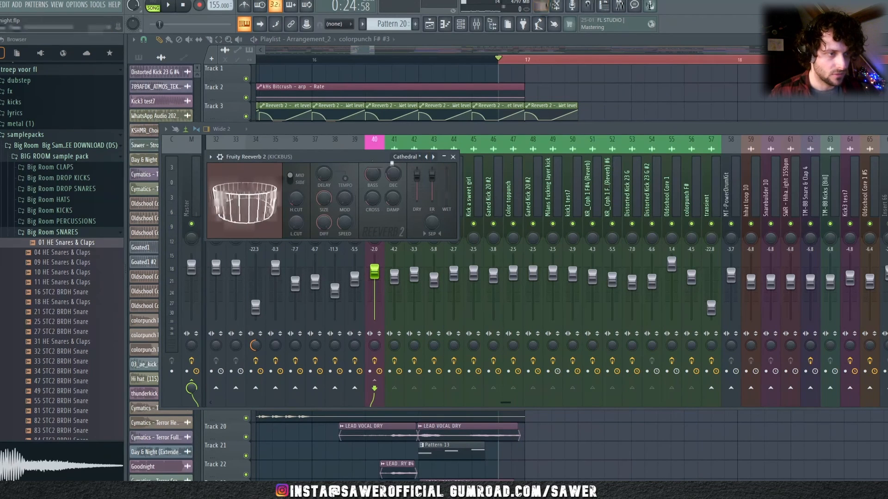
key("Escape")
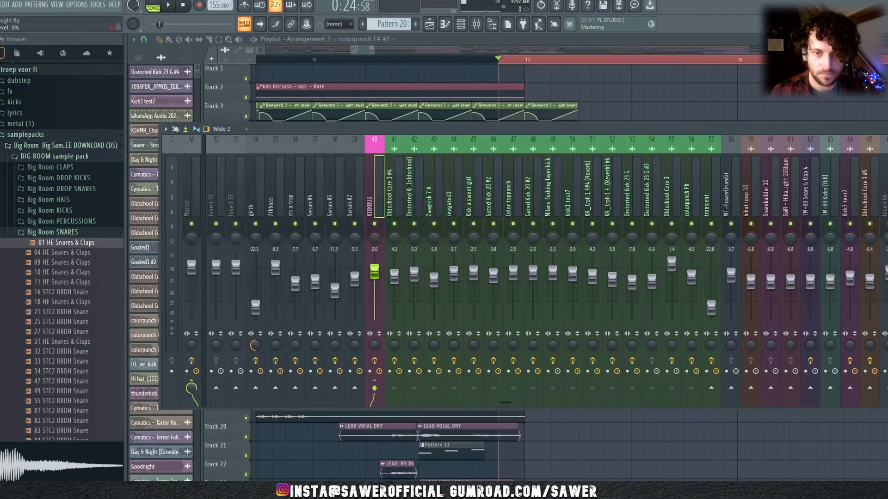
left_click(886, 185)
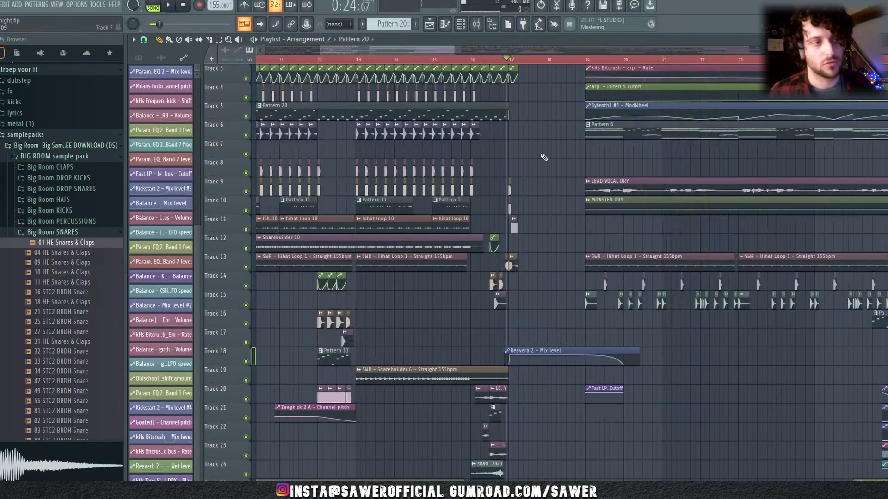
Place Pattern 20 on track 7 from bar 17 and shorten it to end at bar 19.
left_click(511, 156)
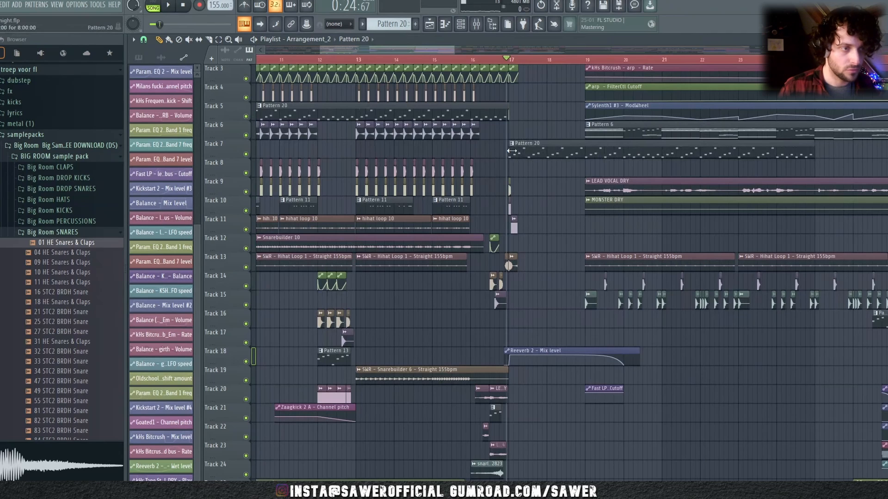
left_click_drag(512, 151, 532, 157)
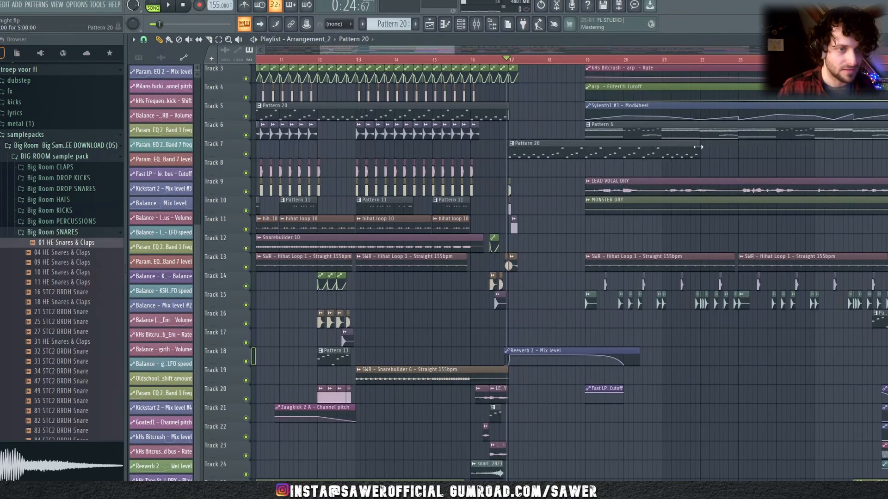
left_click_drag(598, 147, 583, 148)
key("space")
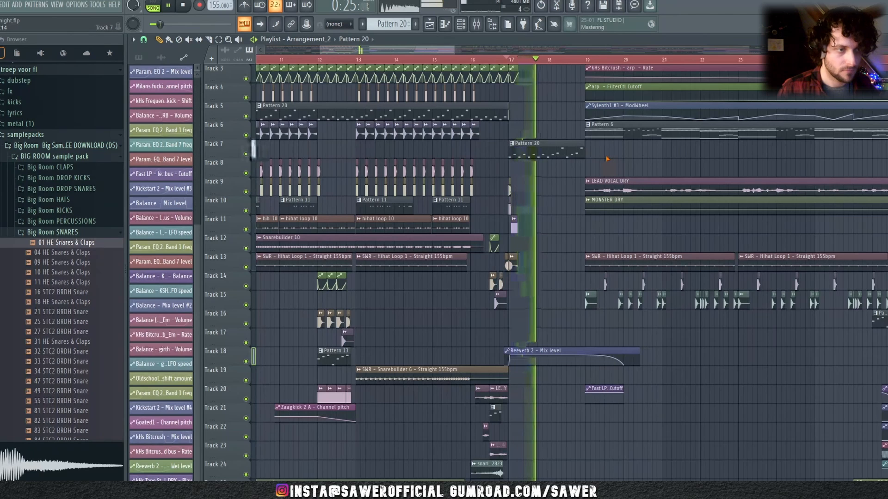
Extend the kHs Bitcrush arp Rate automation on track 2 to bar 19 and audition the lead-out.
scroll(609, 160, "up", 2)
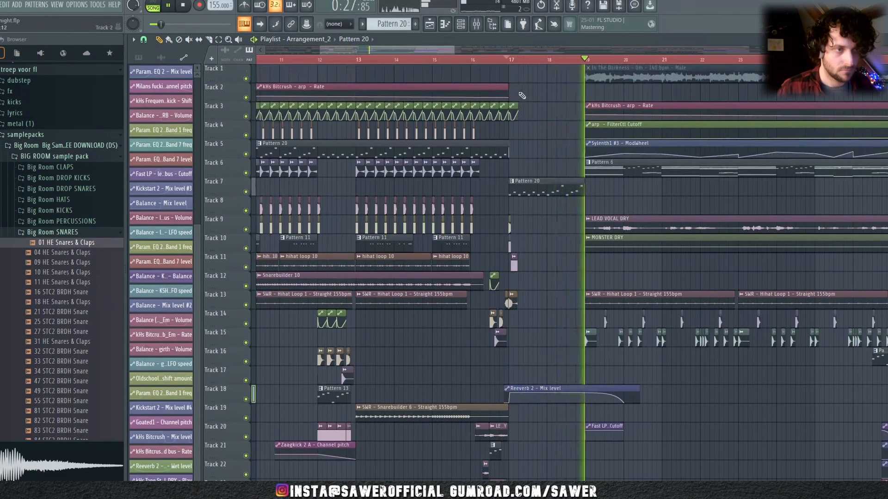
key("space")
left_click_drag(515, 89, 585, 89)
key("space")
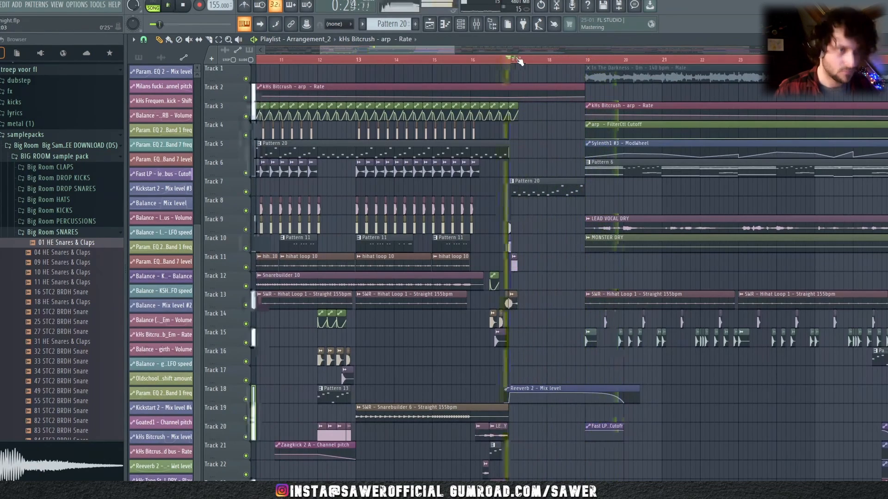
scroll(520, 60, "down", 3)
scroll(520, 60, "down", 2)
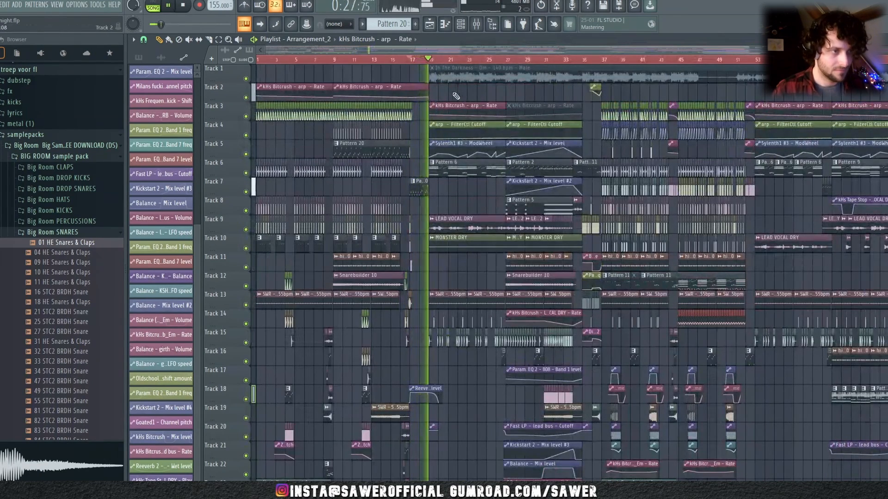
key("space")
Set the playlist's snap to Bar.
scroll(471, 62, "up", 5)
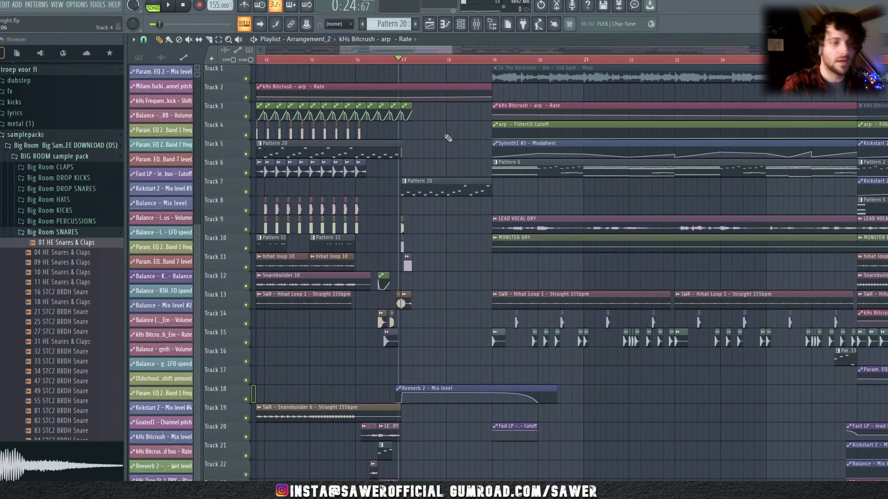
scroll(405, 65, "down", 4)
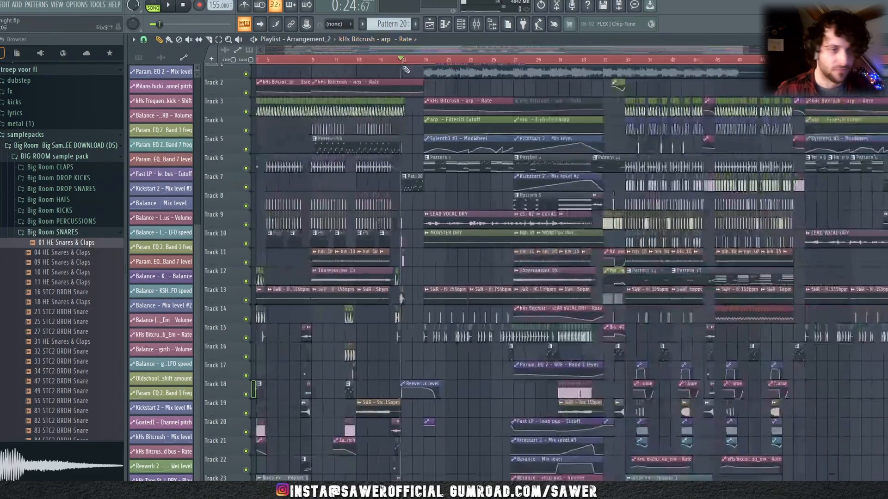
scroll(709, 210, "down", 3)
scroll(710, 211, "up", 2)
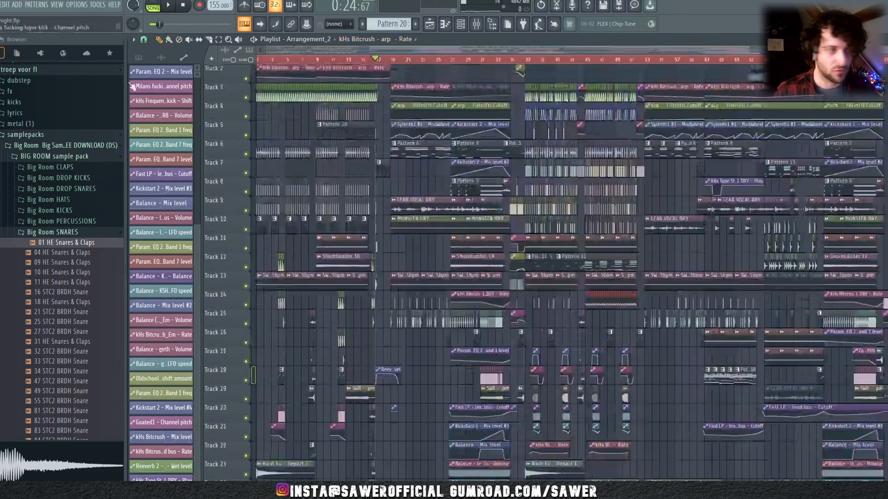
left_click(144, 40)
left_click(162, 183)
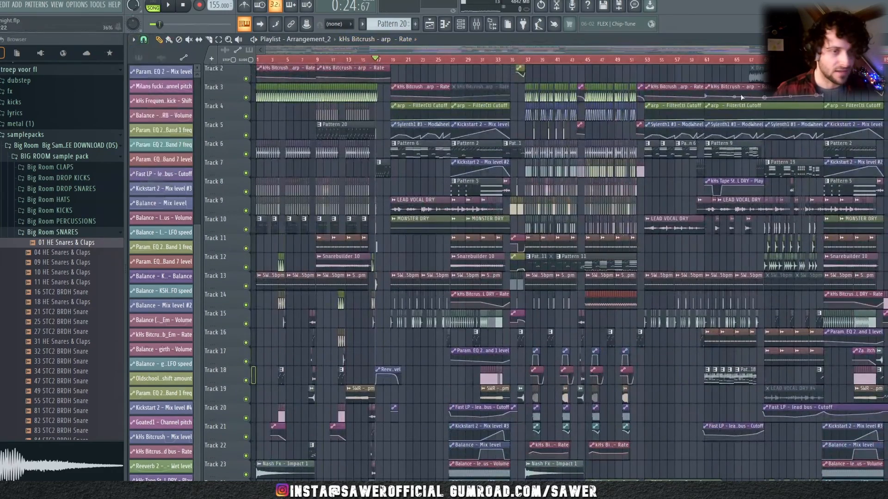
Copy a short LEAD VOCAL DRY #5 clip from track 10 after bar 61 to track 11, ending at bar 19.
left_click(708, 61)
key("space")
scroll(740, 65, "up", 5)
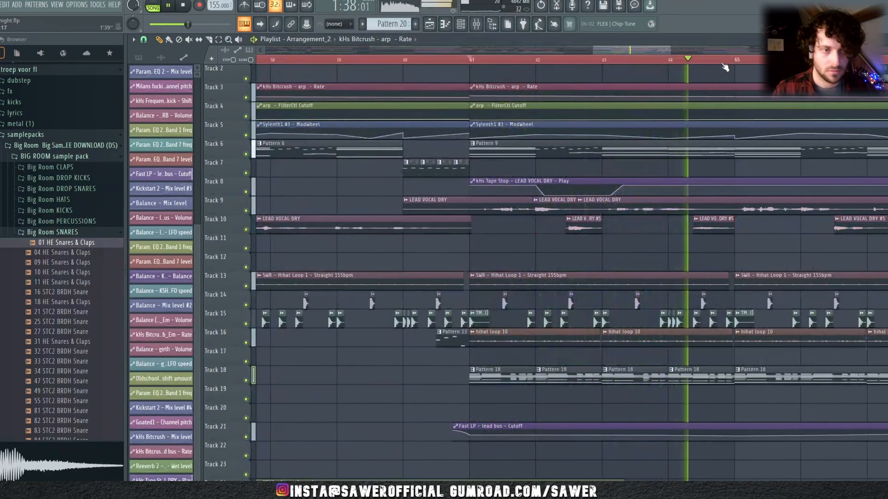
key("space")
scroll(725, 67, "down", 5)
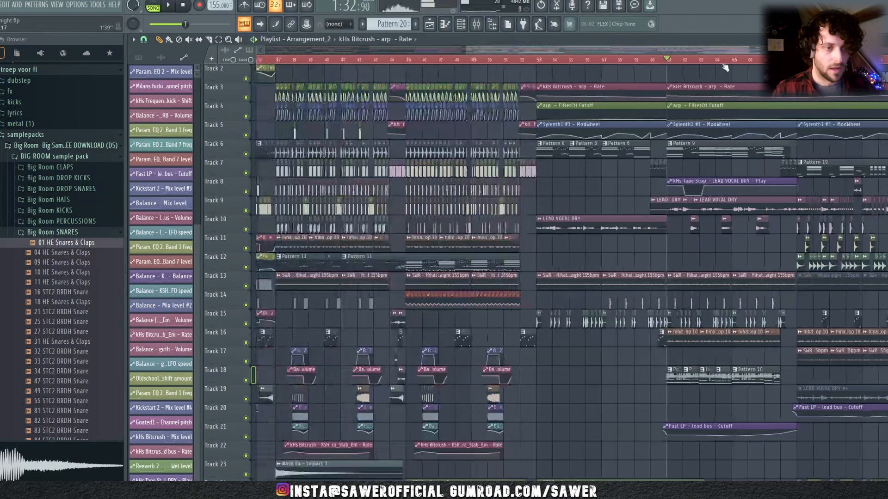
left_click(693, 229)
left_click_drag(679, 46, 444, 63)
scroll(443, 62, "up", 5)
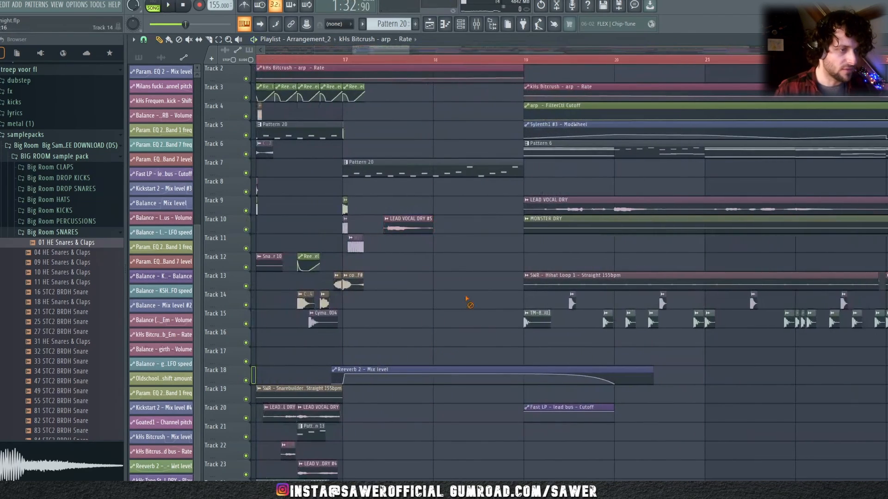
left_click_drag(410, 225, 500, 244)
With snap set to Beat, lengthen the copied vocal clip to about 1.5 bars and move it to track 12 around bar 17.
left_click(143, 40)
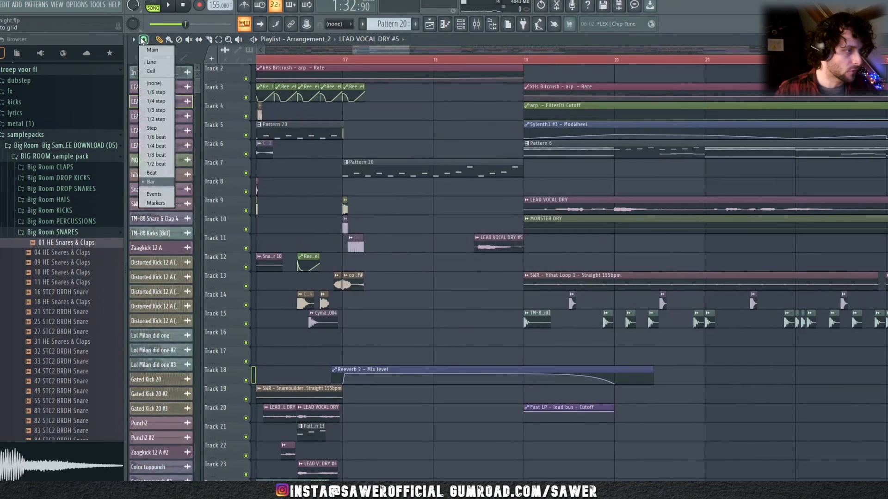
left_click(153, 173)
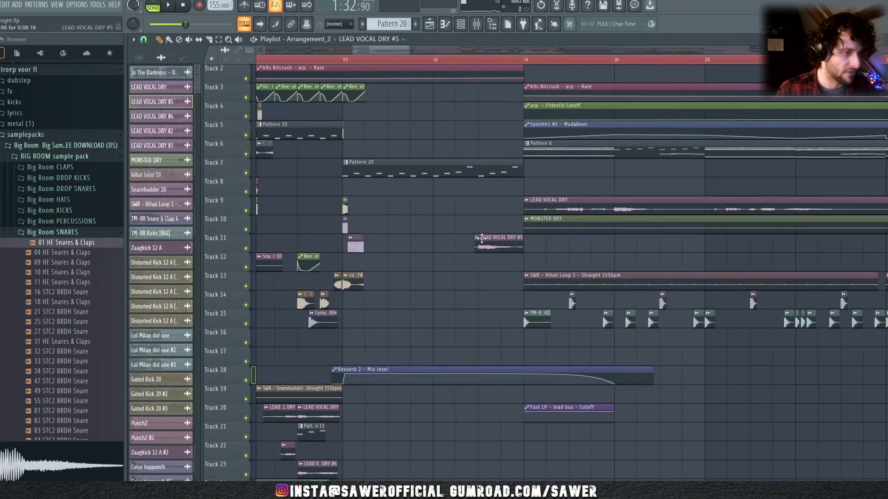
left_click_drag(506, 240, 684, 239)
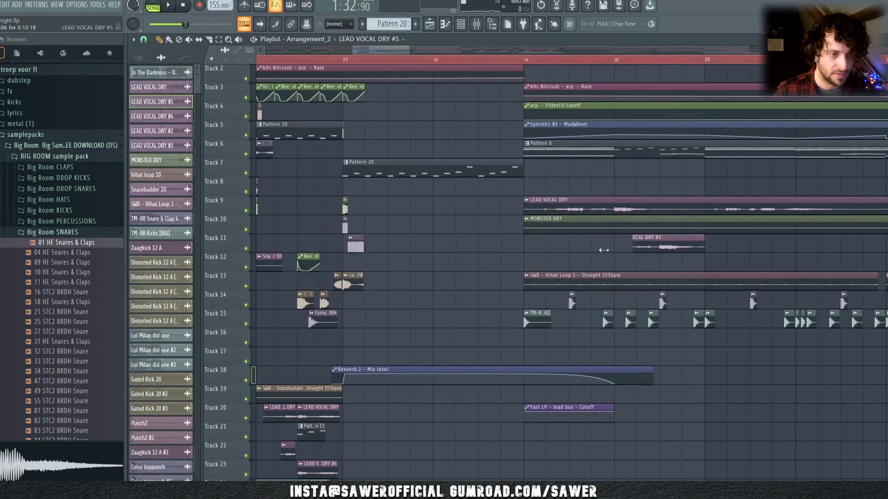
left_click_drag(604, 250, 525, 245)
left_click_drag(586, 238, 559, 254)
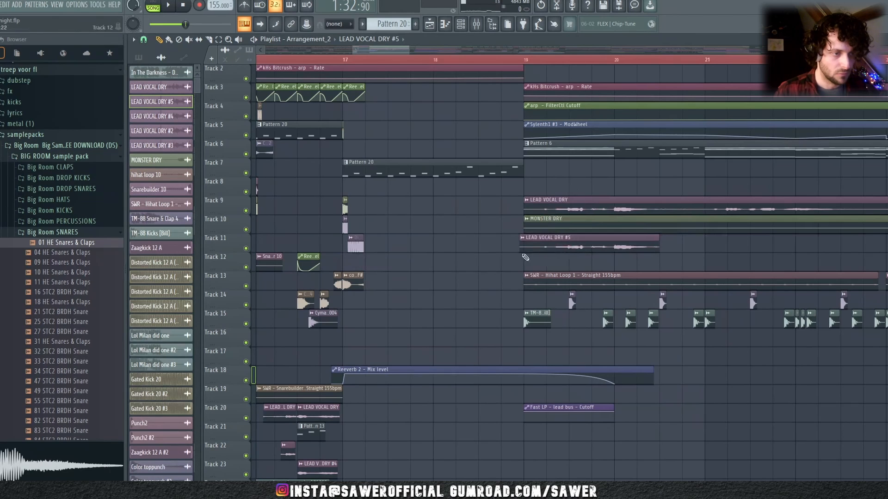
left_click_drag(617, 244, 444, 265)
Audition the track 12 vocal clip from bar 17 and trim its end to just before bar 18.
key("space")
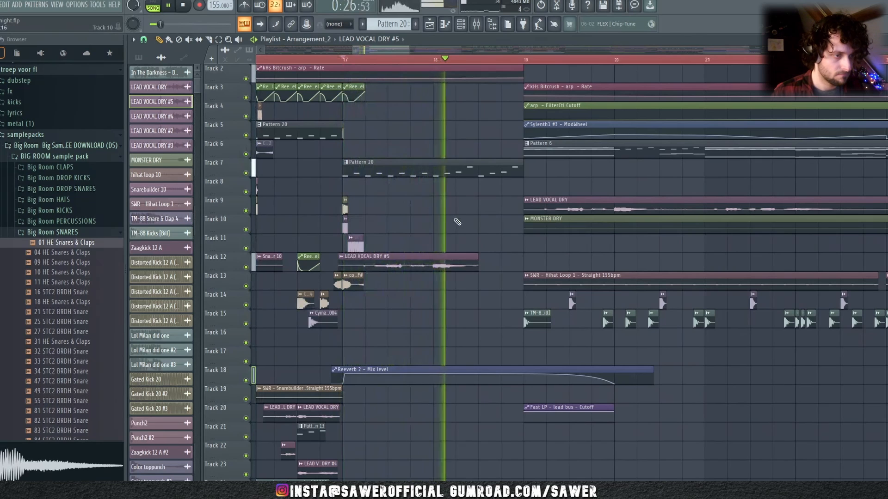
left_click(355, 60)
scroll(355, 60, "up", 2)
scroll(355, 60, "up", 1)
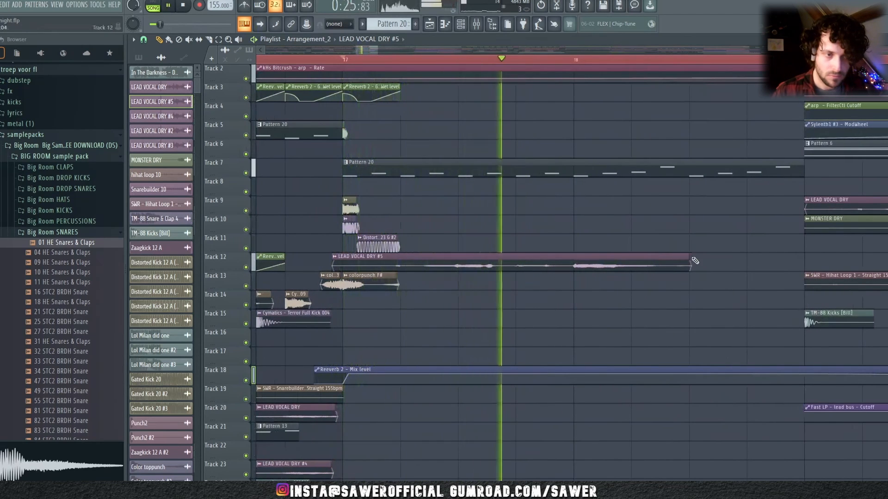
left_click_drag(690, 262, 566, 260)
key("space")
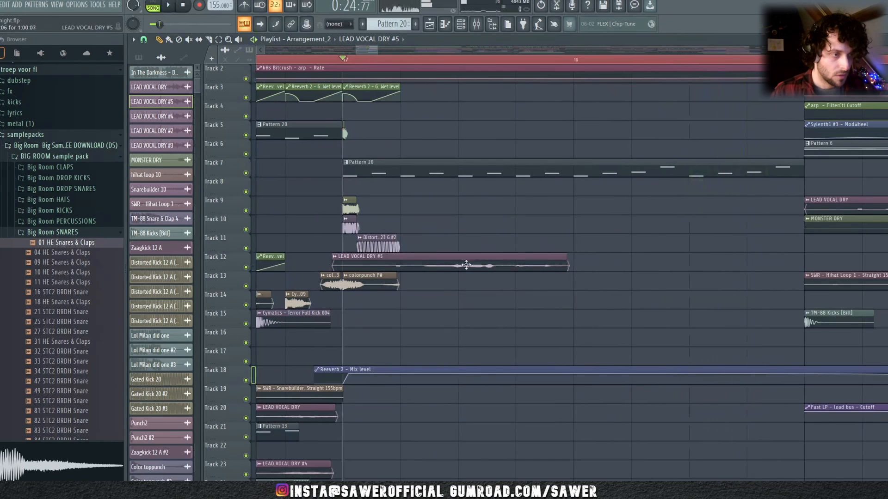
Duplicate the track 12 vocal clip into the next bar, trim both clips' starts slightly, and audition the result.
mouse_move(413, 264)
left_mouse_down()
mouse_move(694, 244)
mouse_move(590, 267)
mouse_move(511, 261)
left_mouse_up()
key("space")
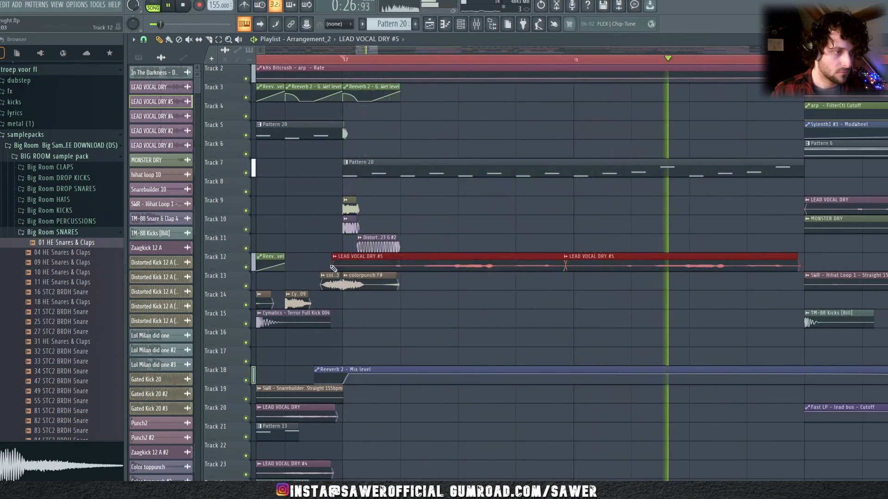
left_click_drag(334, 264, 351, 263)
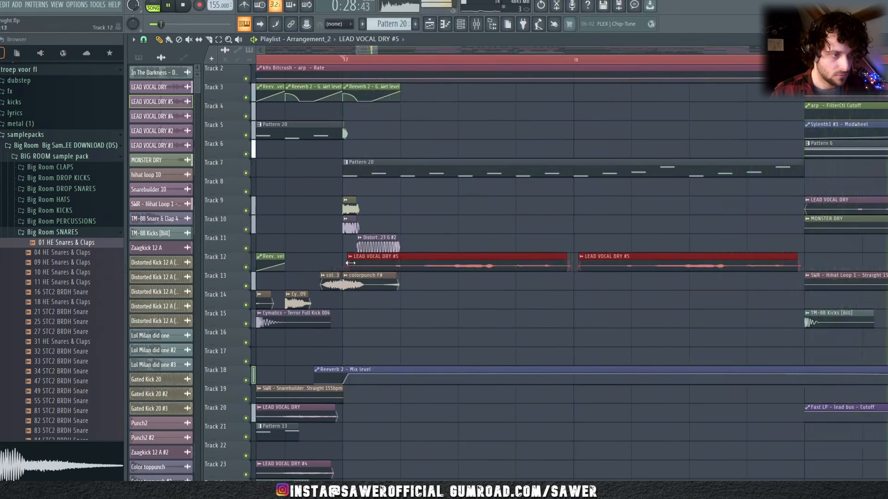
left_click(491, 304)
left_click(416, 61)
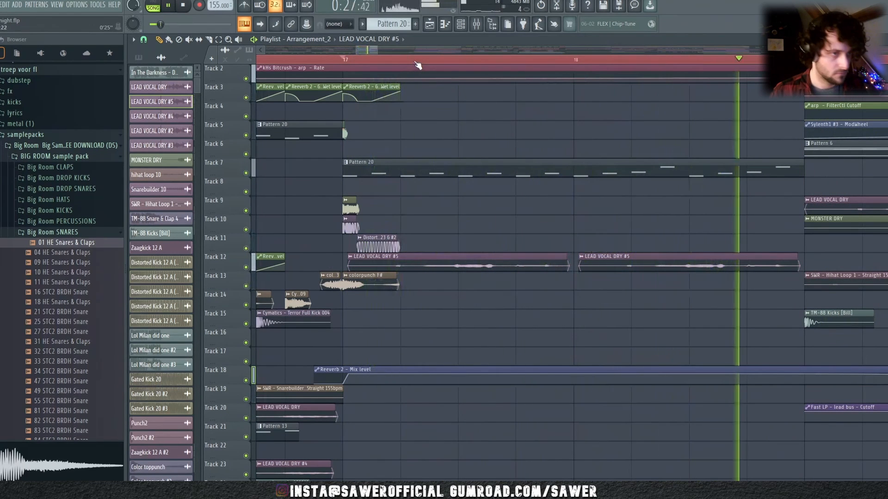
scroll(418, 65, "down", 2)
scroll(418, 65, "down", 2)
key("space")
Copy the last track 14 hit and the Cymatics kick on track 15 from before bar 17 to before bar 19.
scroll(513, 193, "up", 1)
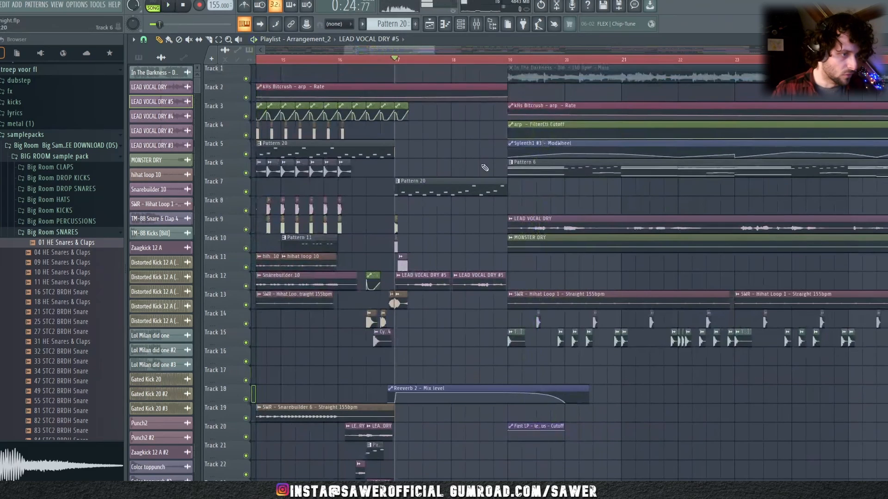
mouse_move(425, 48)
left_mouse_down()
mouse_move(390, 49)
mouse_move(428, 51)
left_mouse_up()
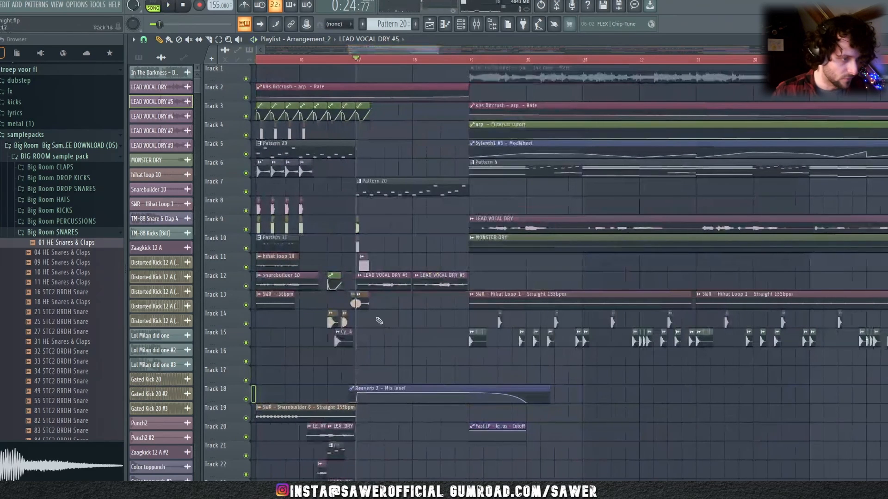
left_click_drag(368, 321, 453, 336)
key("space")
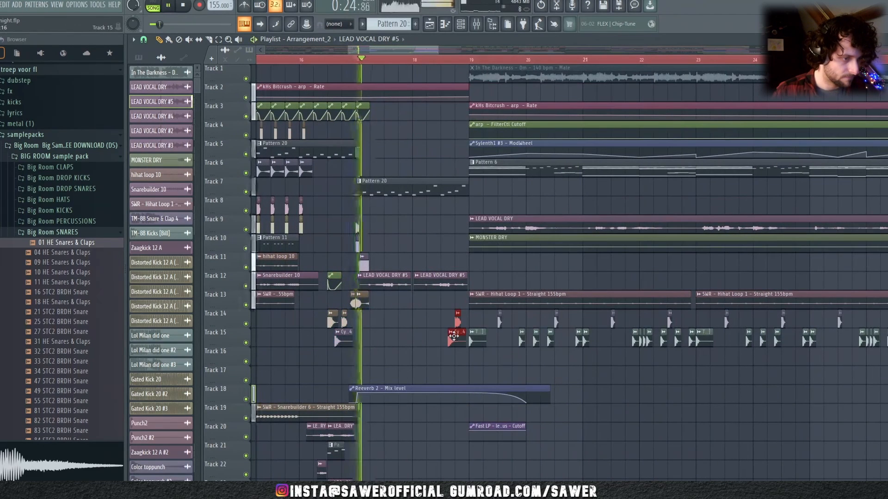
left_click(490, 369, "ctrl")
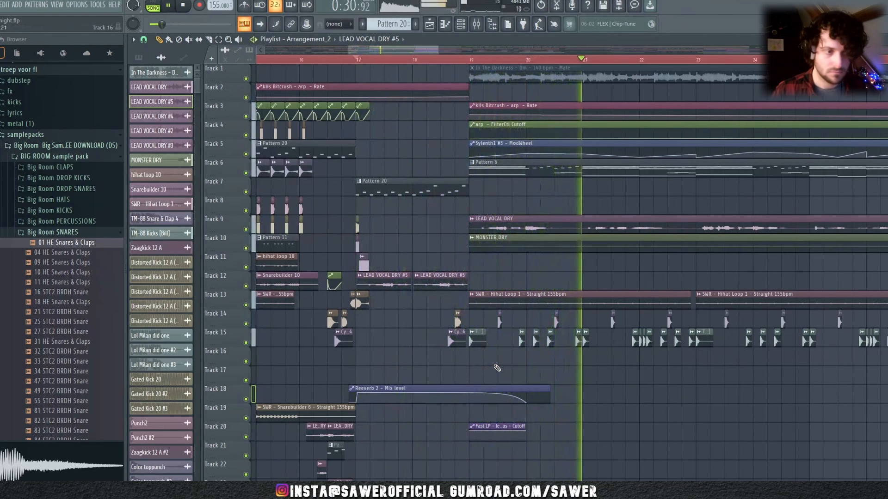
key("space")
Replace the copied Cymatics kick before bar 19 on track 15 with a short TM-88 Kicks [Bill] clip.
key("space")
left_click(443, 60)
scroll(442, 60, "up", 3)
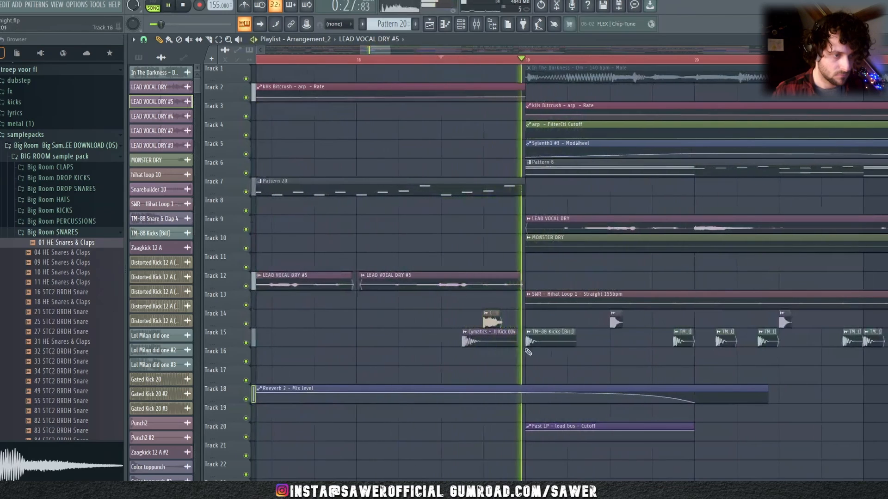
right_click(493, 342)
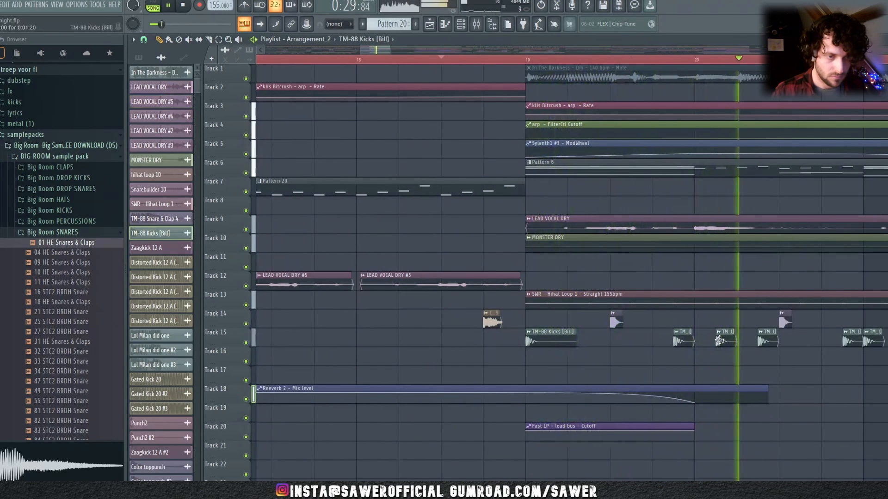
left_click(688, 342)
left_click_drag(430, 340, 472, 340)
Add a second short TM-88 Kicks [Bill] clip on track 15 directly before bar 19 while auditioning the fill.
key("space")
key("space")
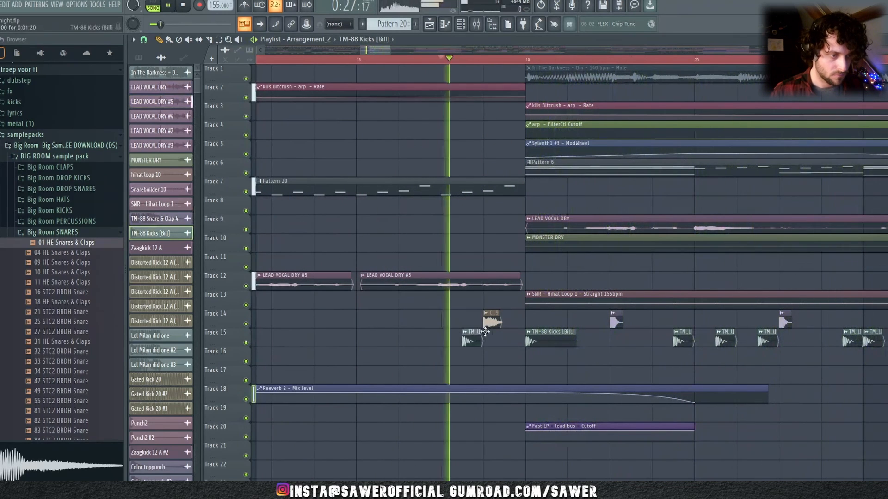
key("space")
key("space")
left_click(512, 341)
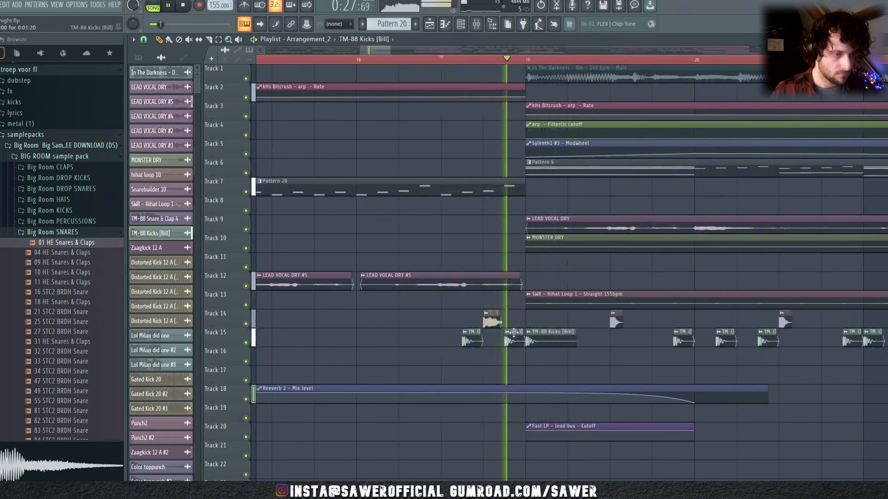
Play the lead-out from bar 17 into the original start, and review the whole intro from bar 1.
scroll(457, 61, "down", 3)
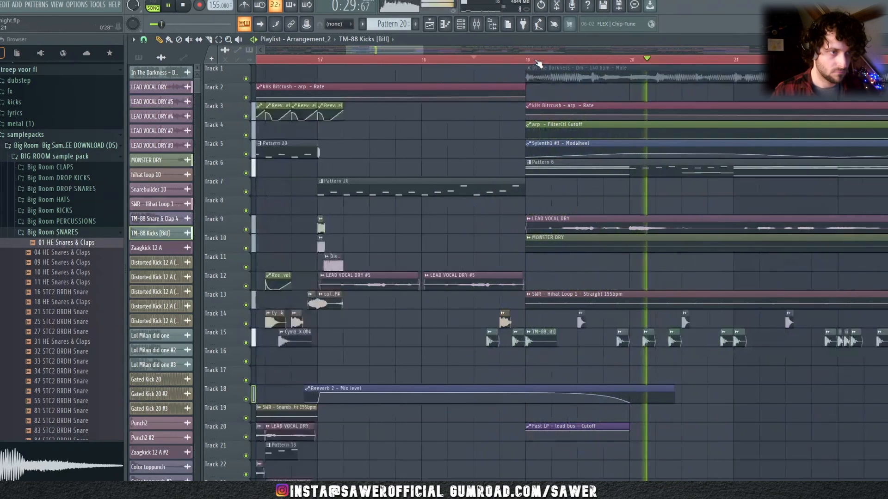
left_click(447, 61)
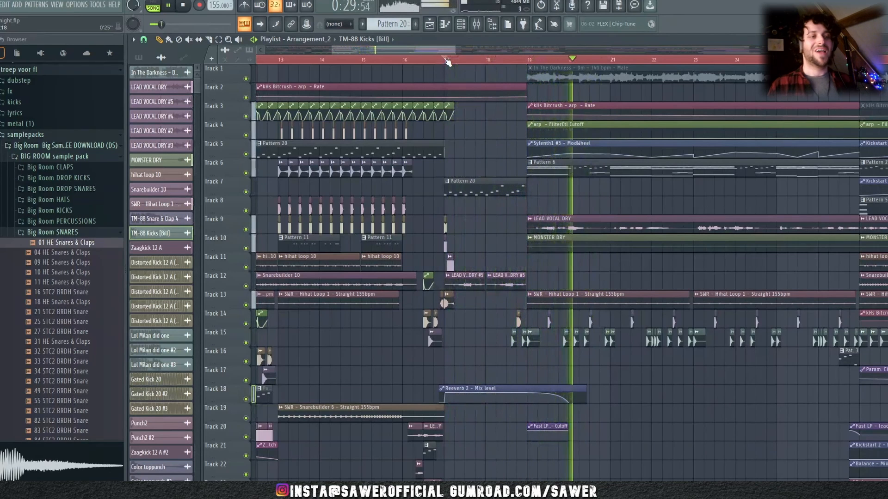
left_click(446, 60)
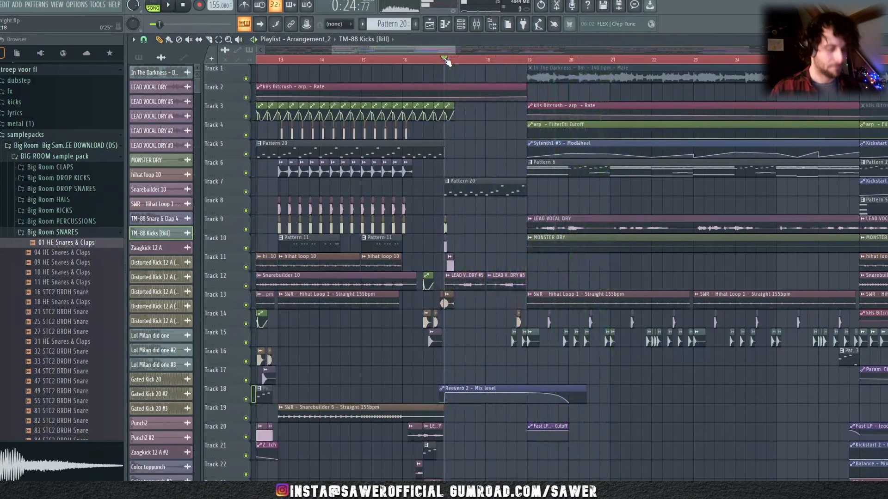
scroll(446, 60, "down", 5)
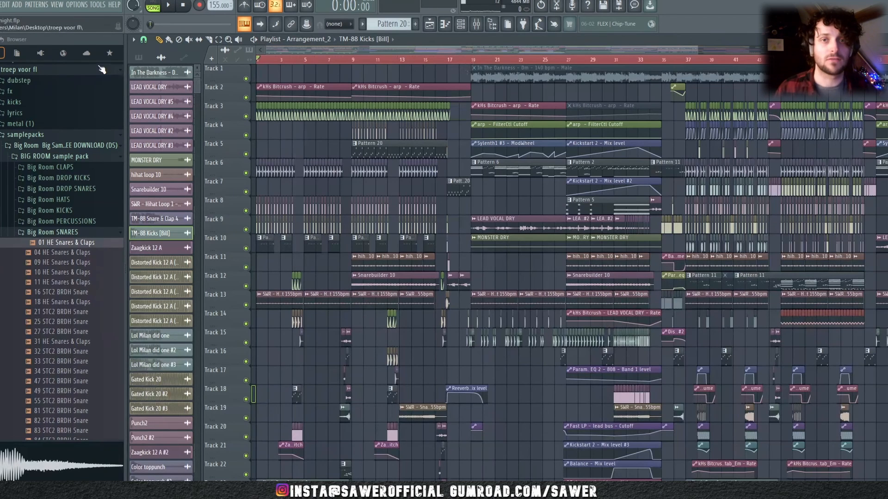
scroll(494, 261, "up", 3)
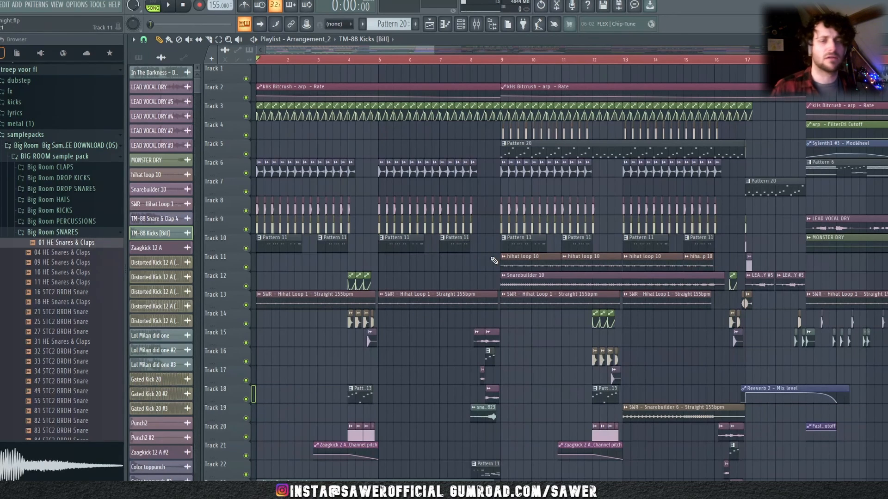
key("space")
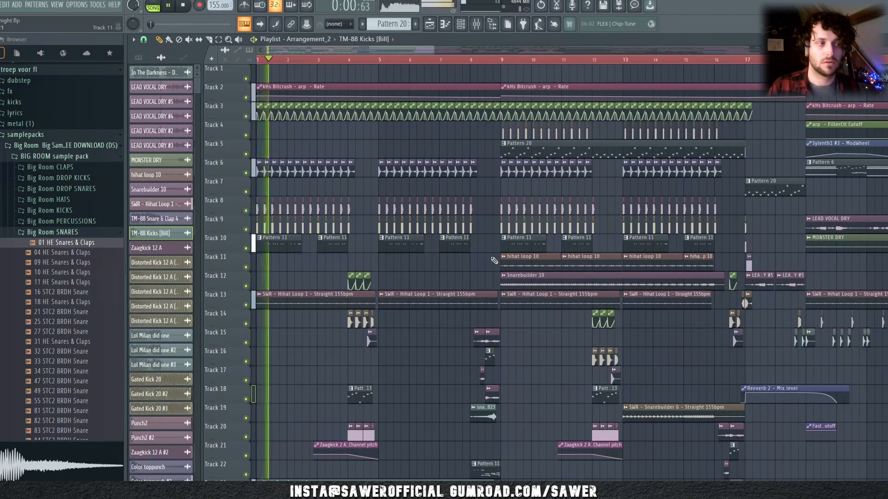
key("space")
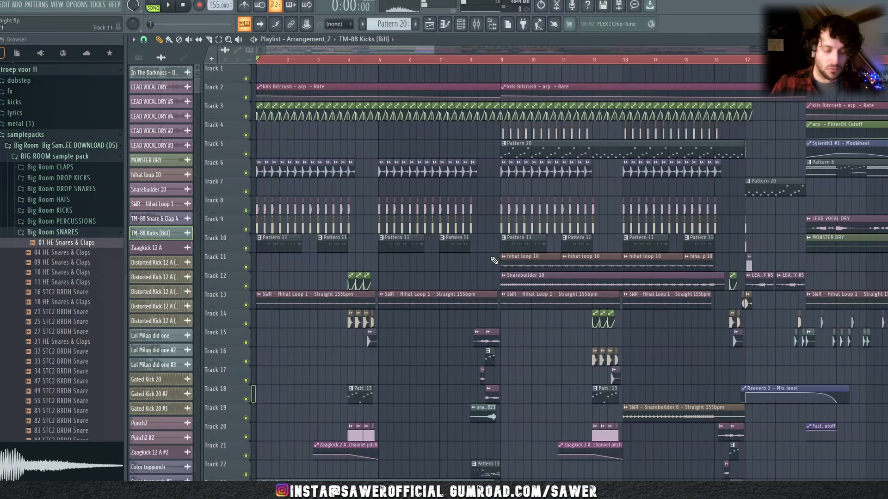
scroll(683, 60, "down", 2)
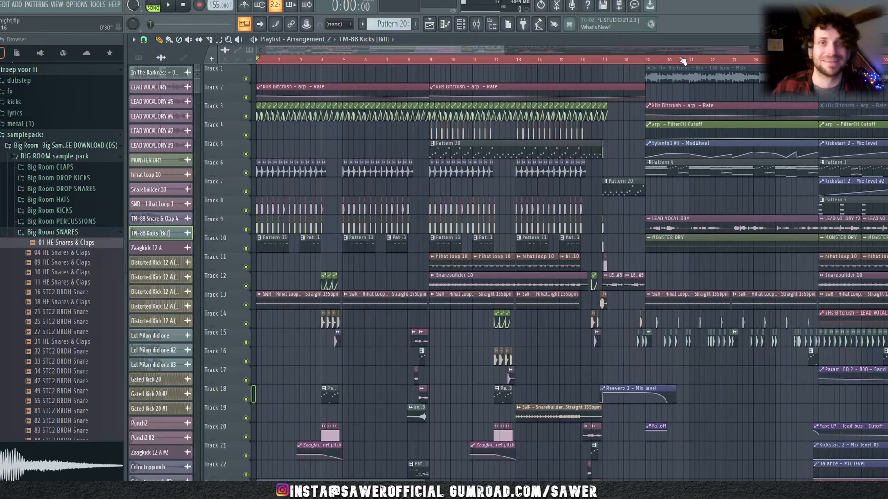
key("space")
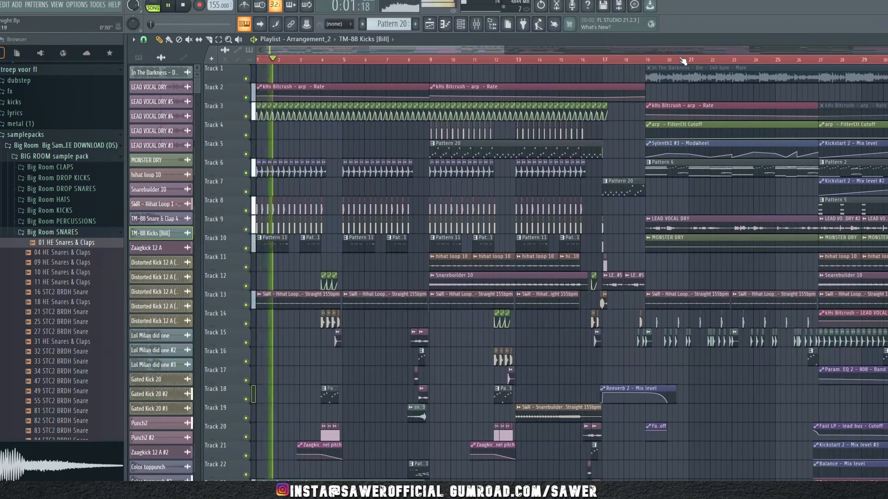